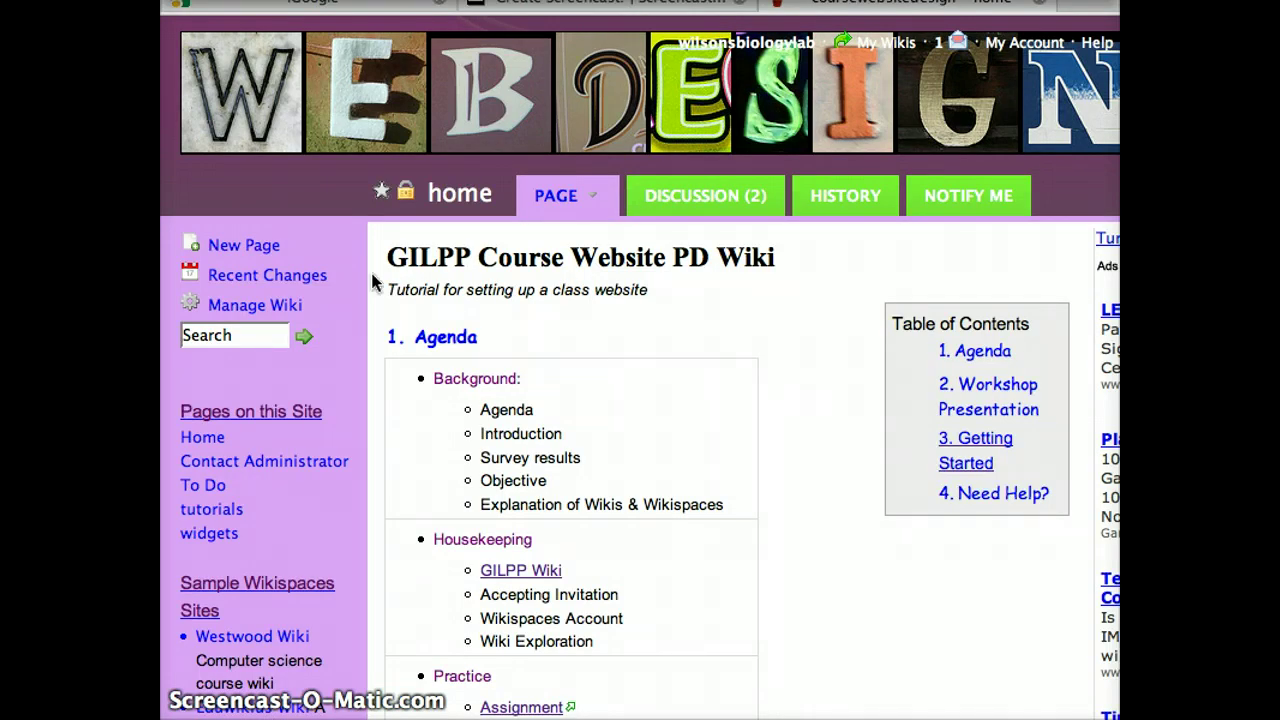
Step: Create the page 'thetestpage' with the tags experiment and test
click(258, 250)
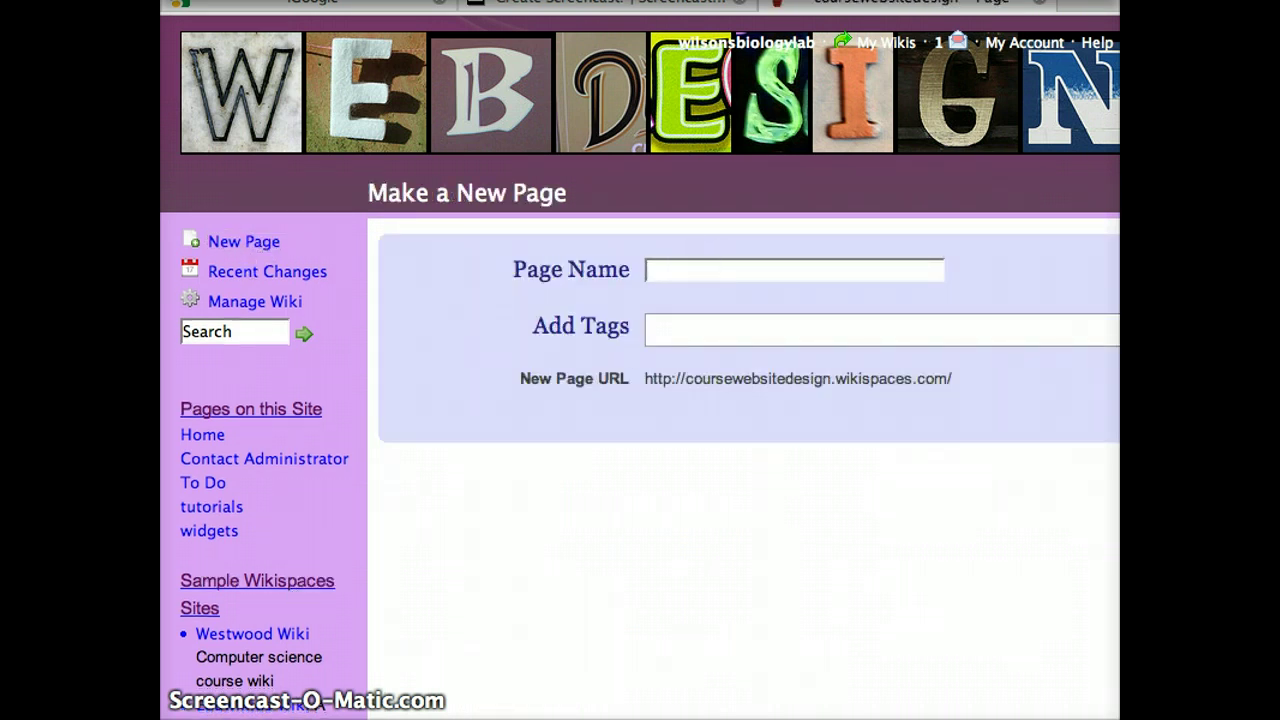
text(thetestpage)
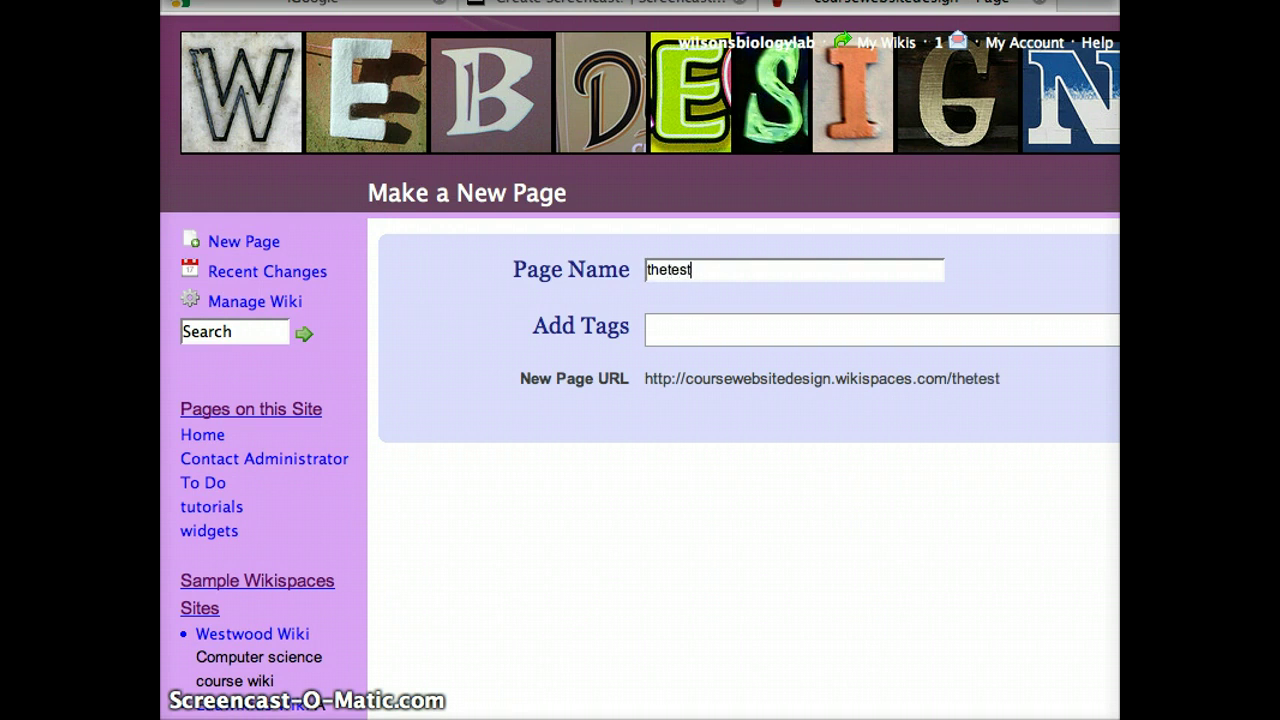
click(700, 330)
text(experi)
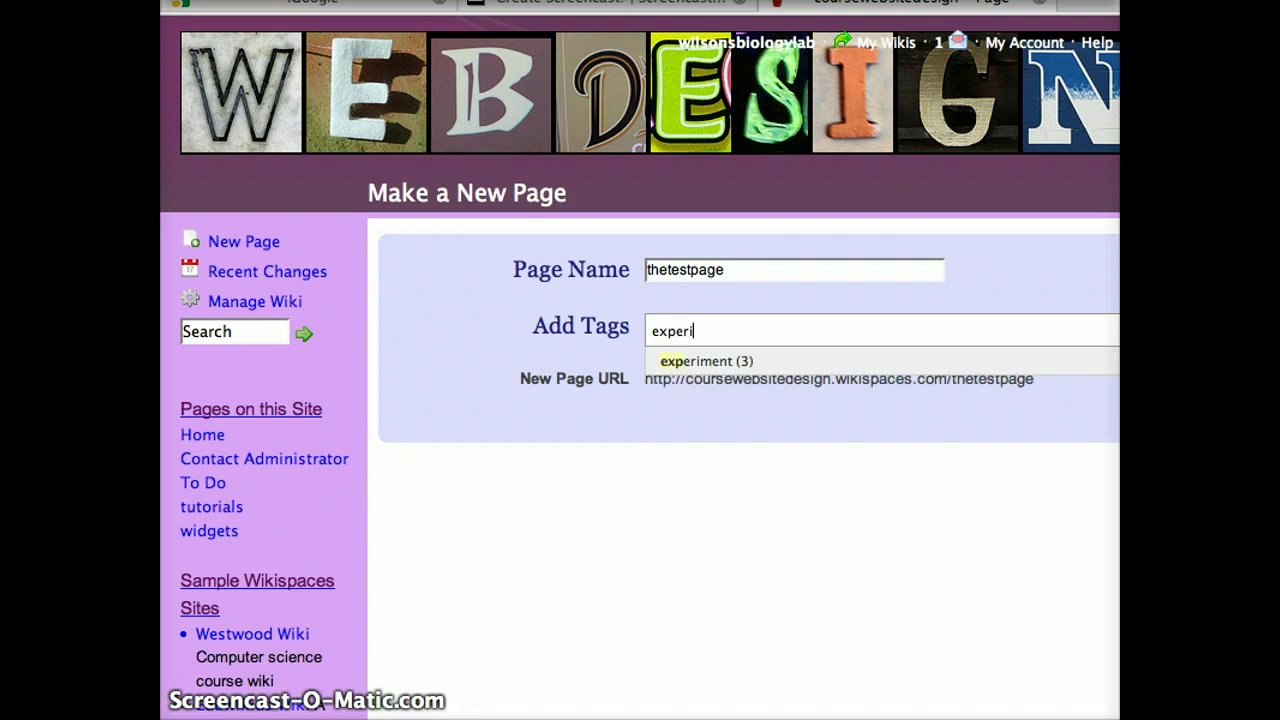
click(681, 357)
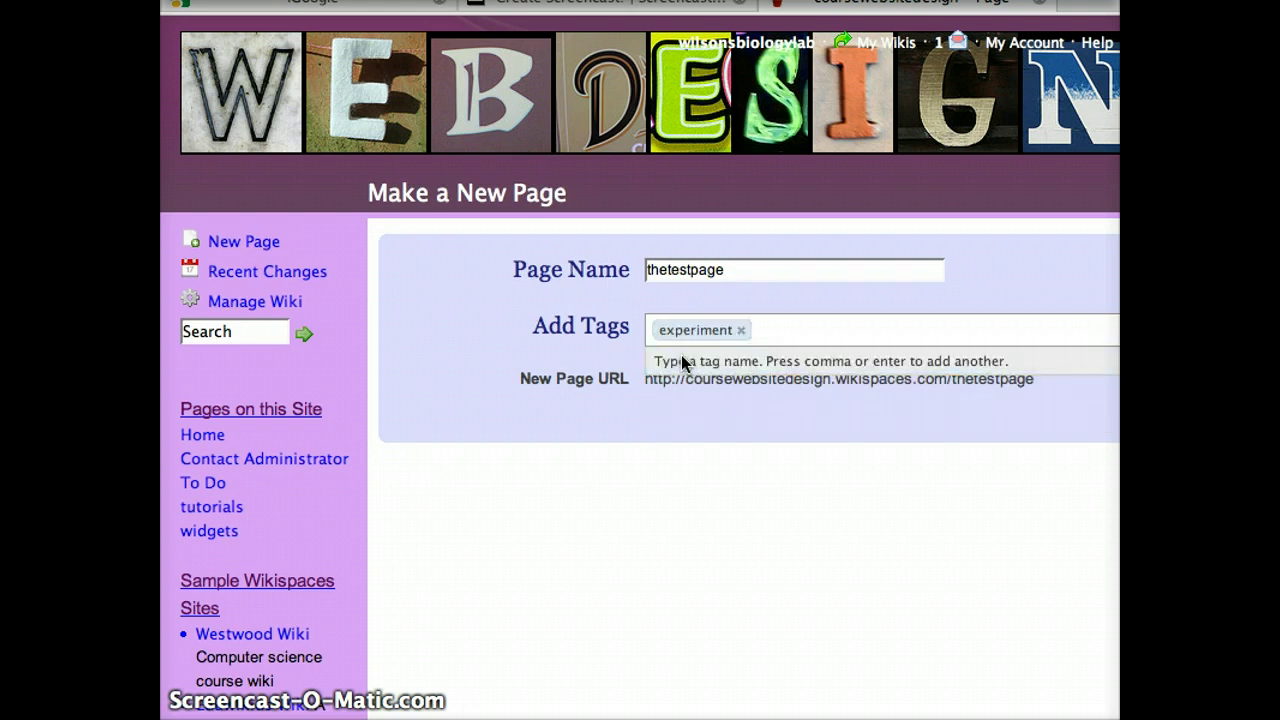
text(test)
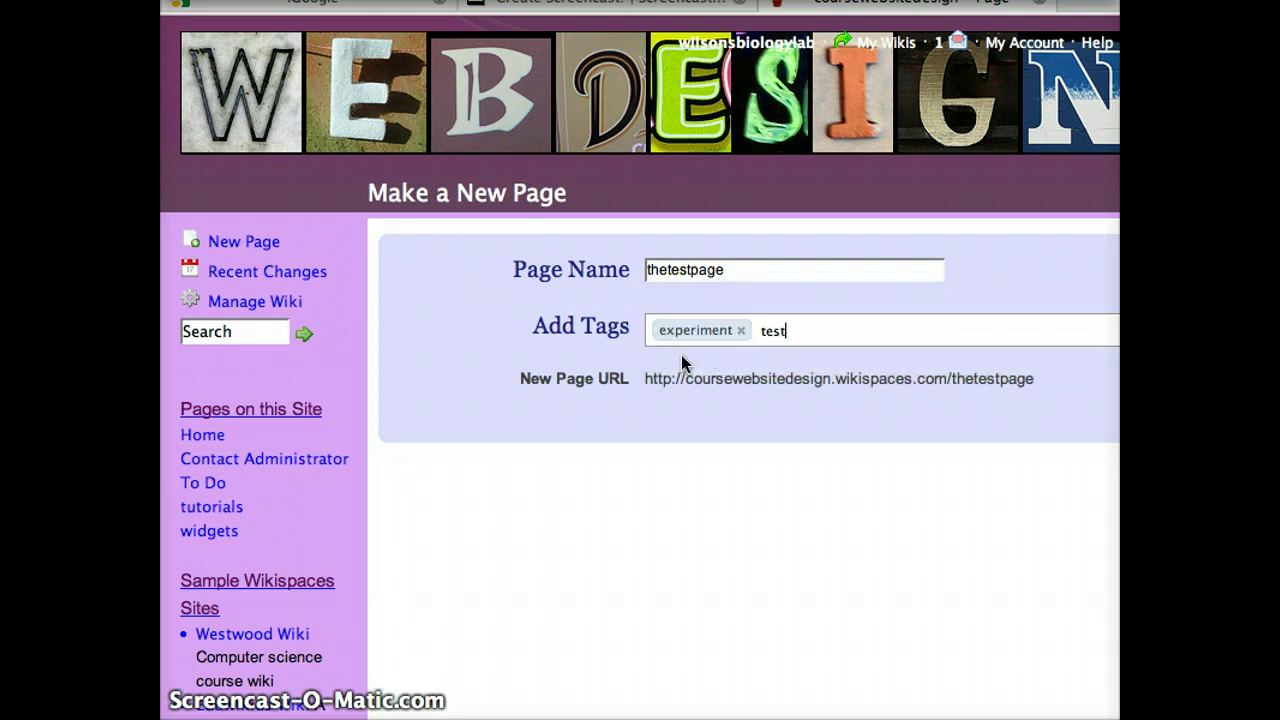
key(Return)
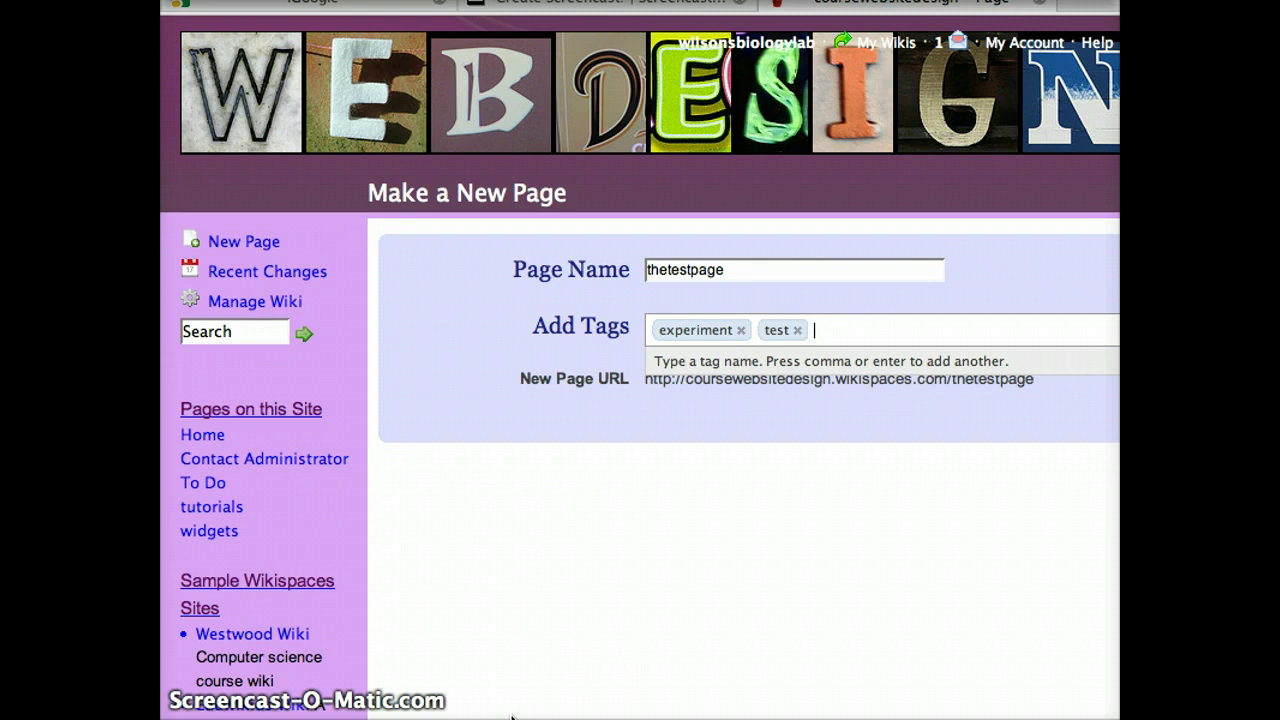
scroll(503, 700, right, 2)
scroll(910, 517, right, 5)
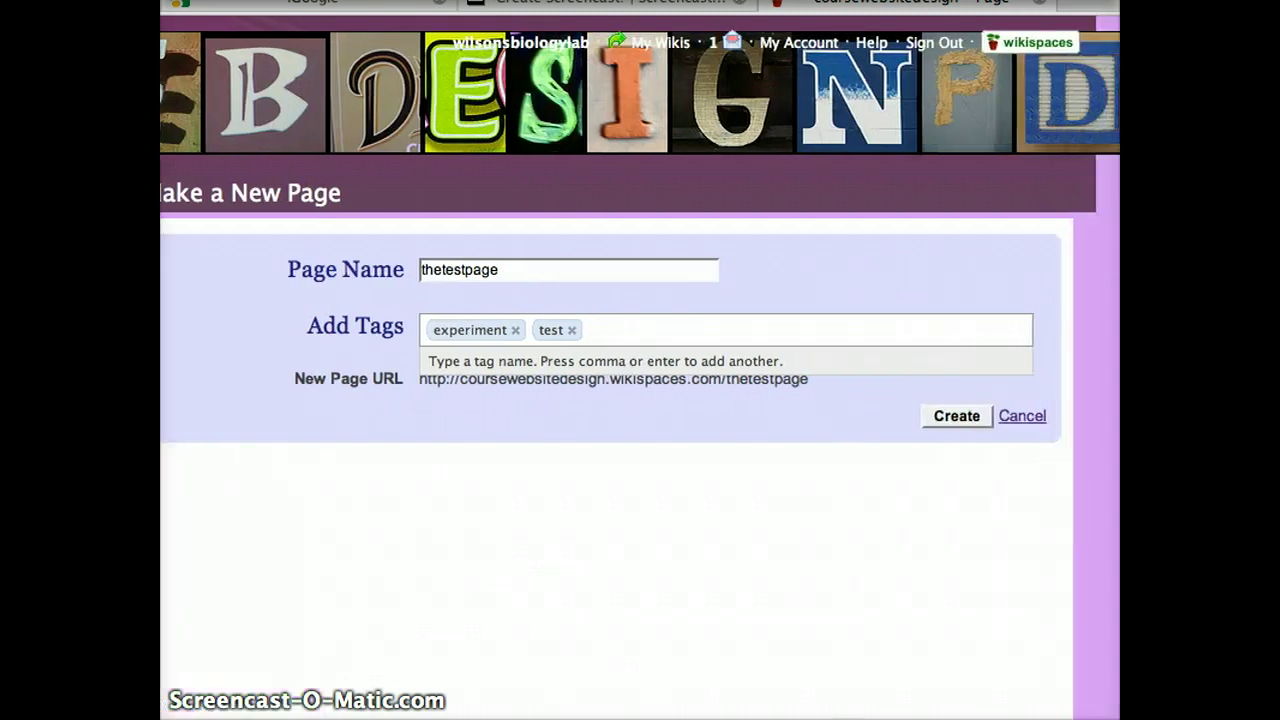
click(958, 419)
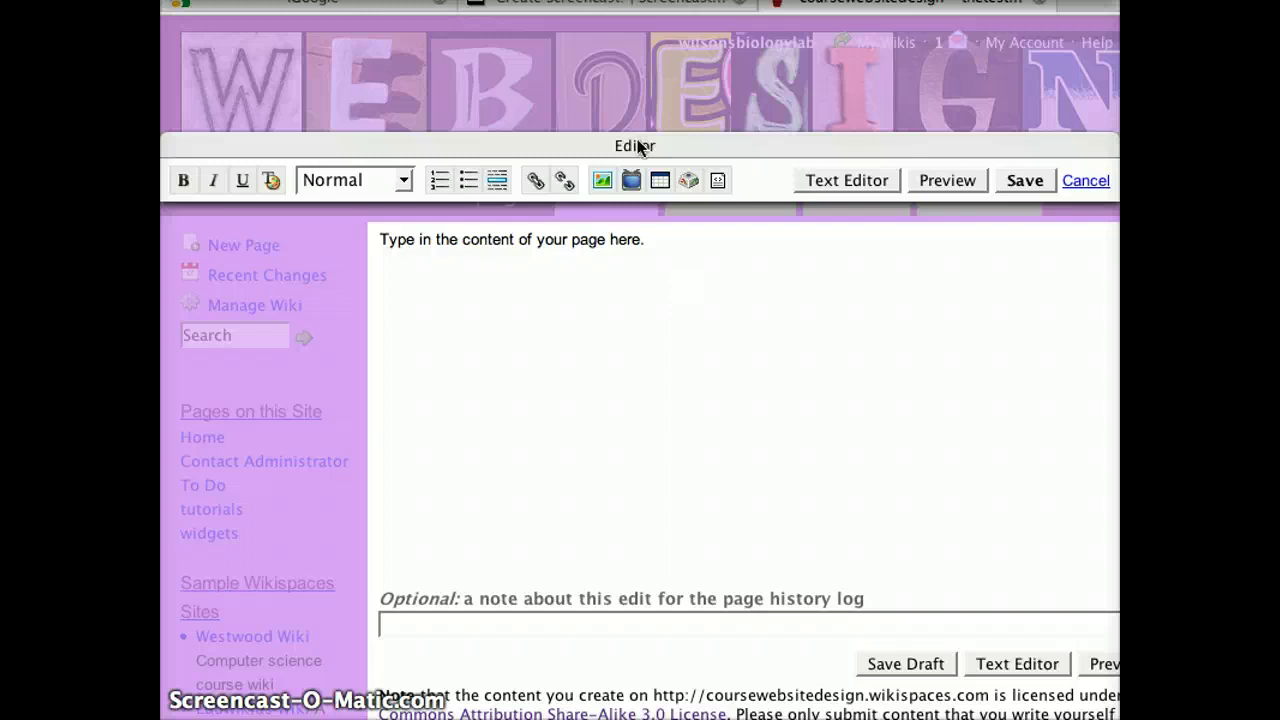
Step: Replace the placeholder with 'The text can be edited.' and bold the word 'edited'
triple_click(558, 245)
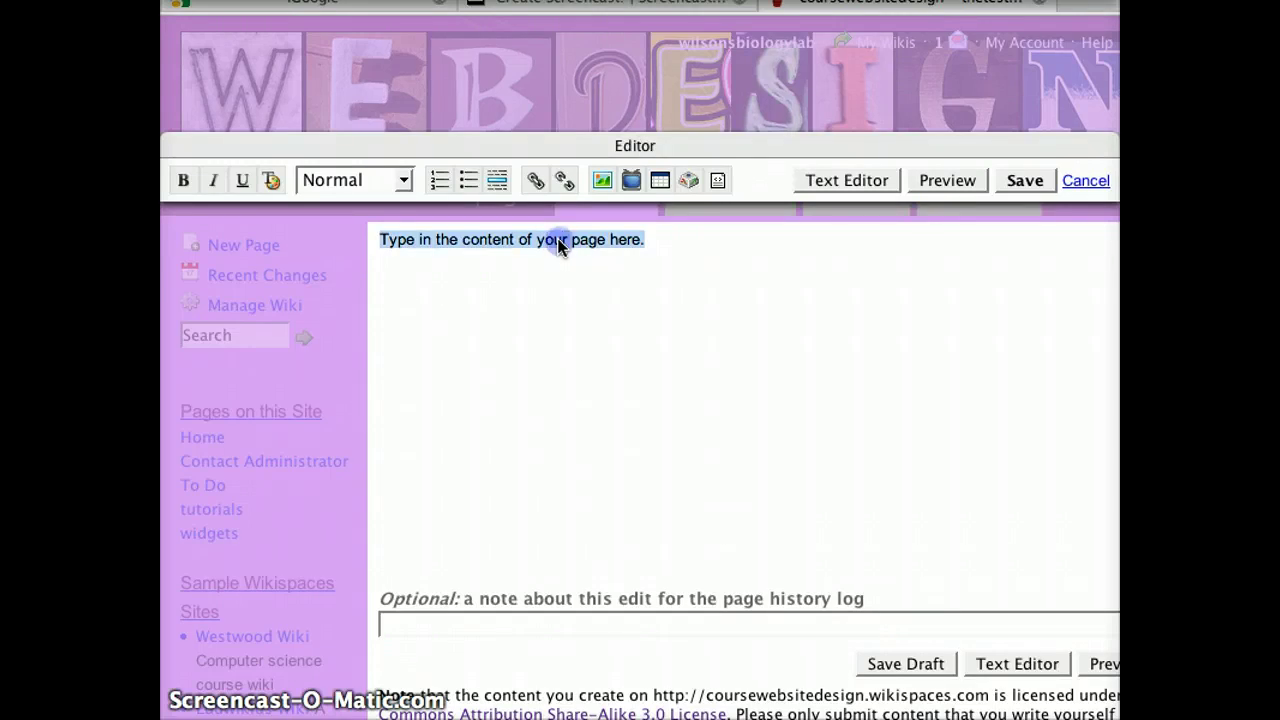
key(BackSpace)
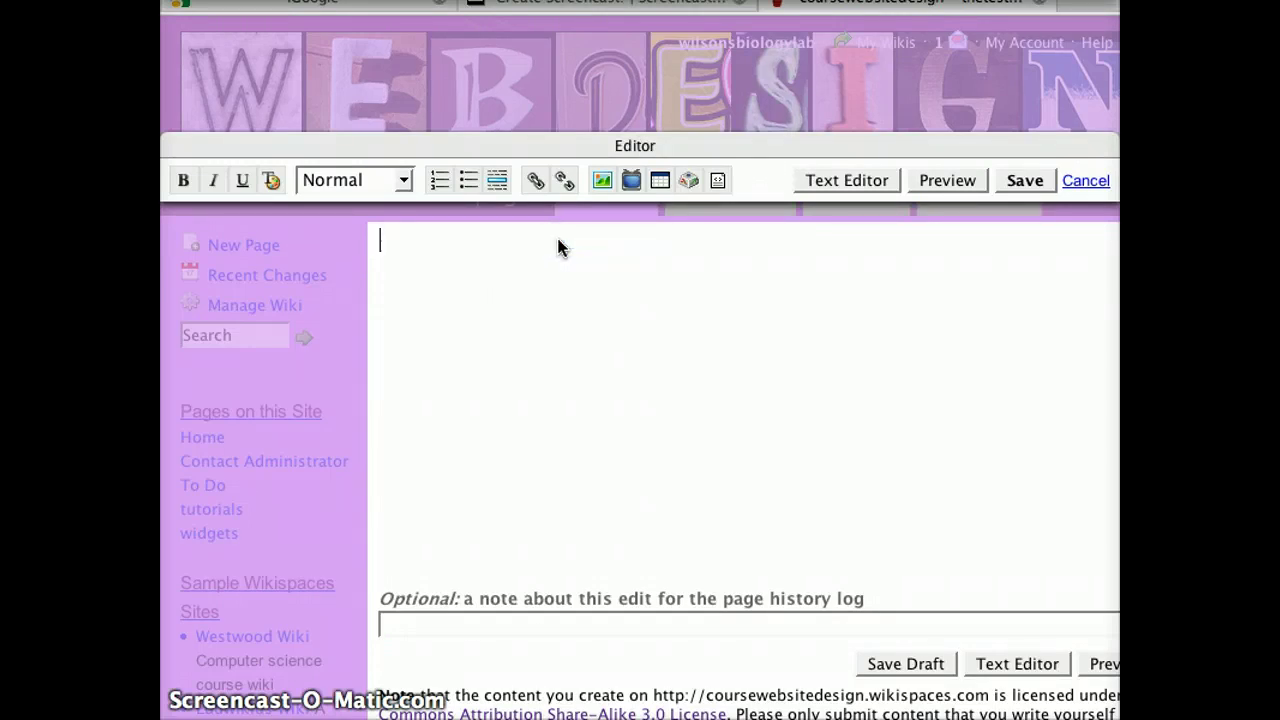
text(The text can be edited.)
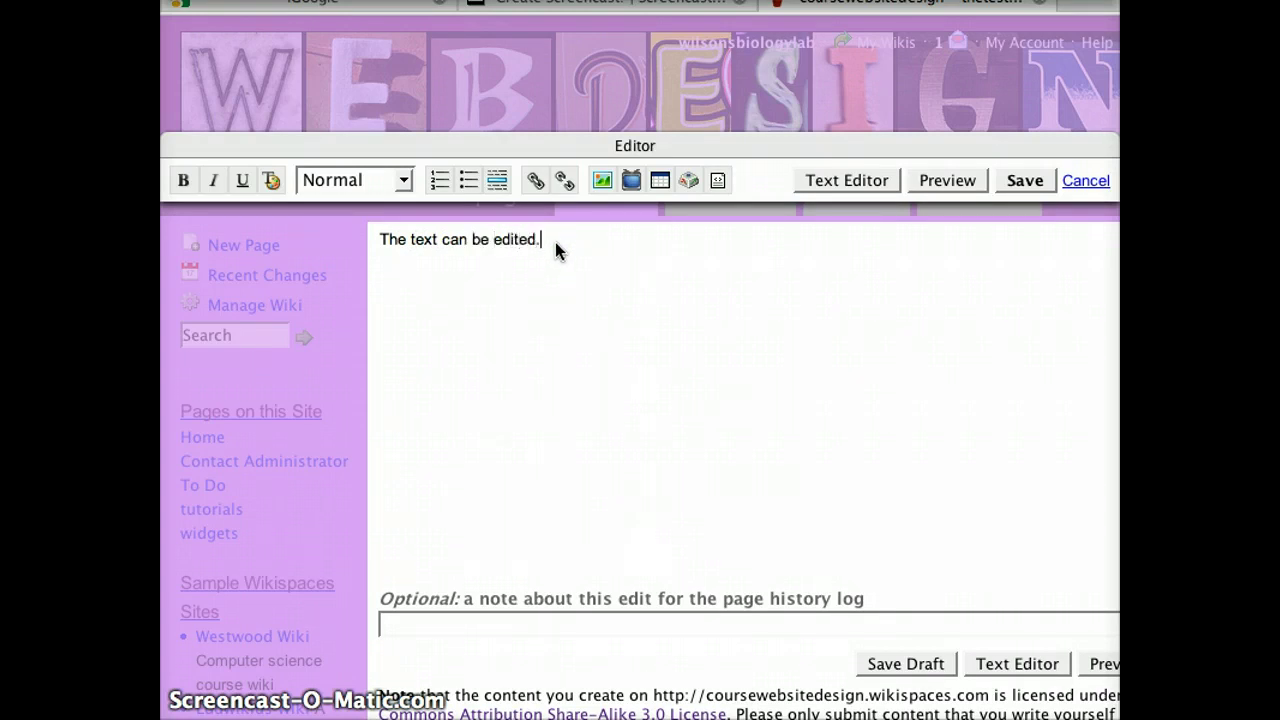
double_click(514, 240)
click(186, 181)
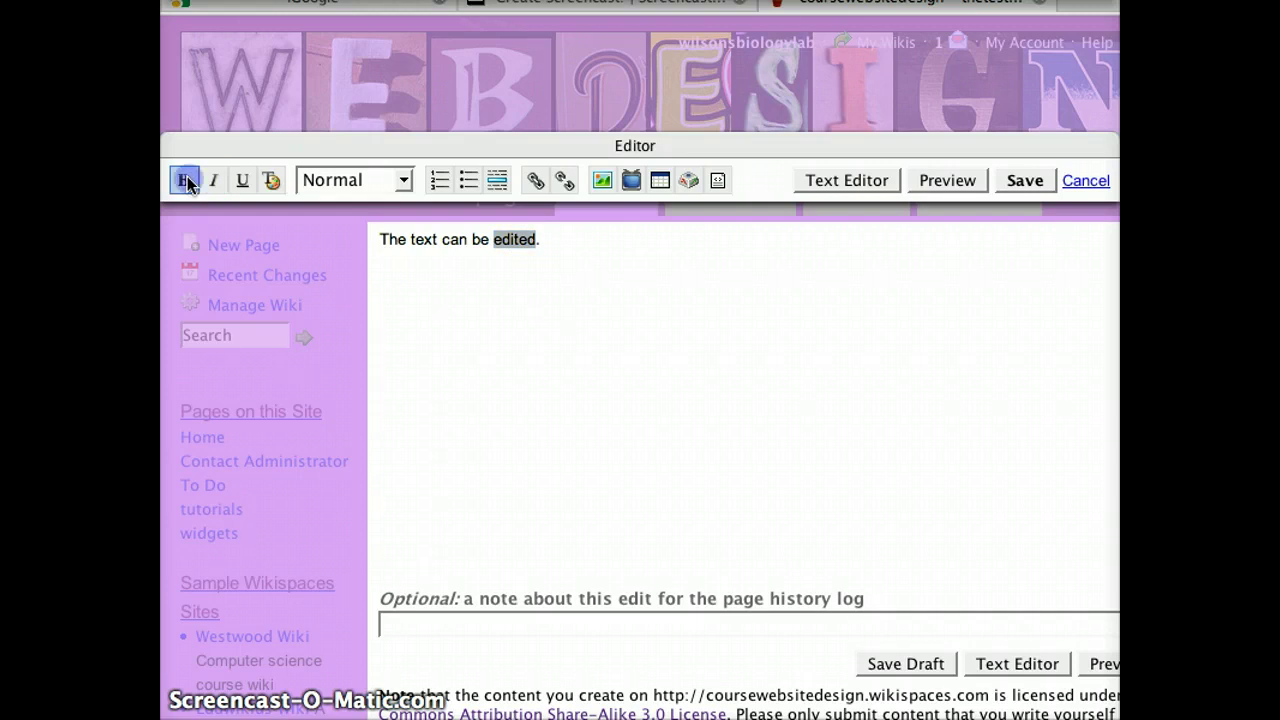
Step: Give the word 'edited' the Comic Sans MS font at 110% size
click(268, 179)
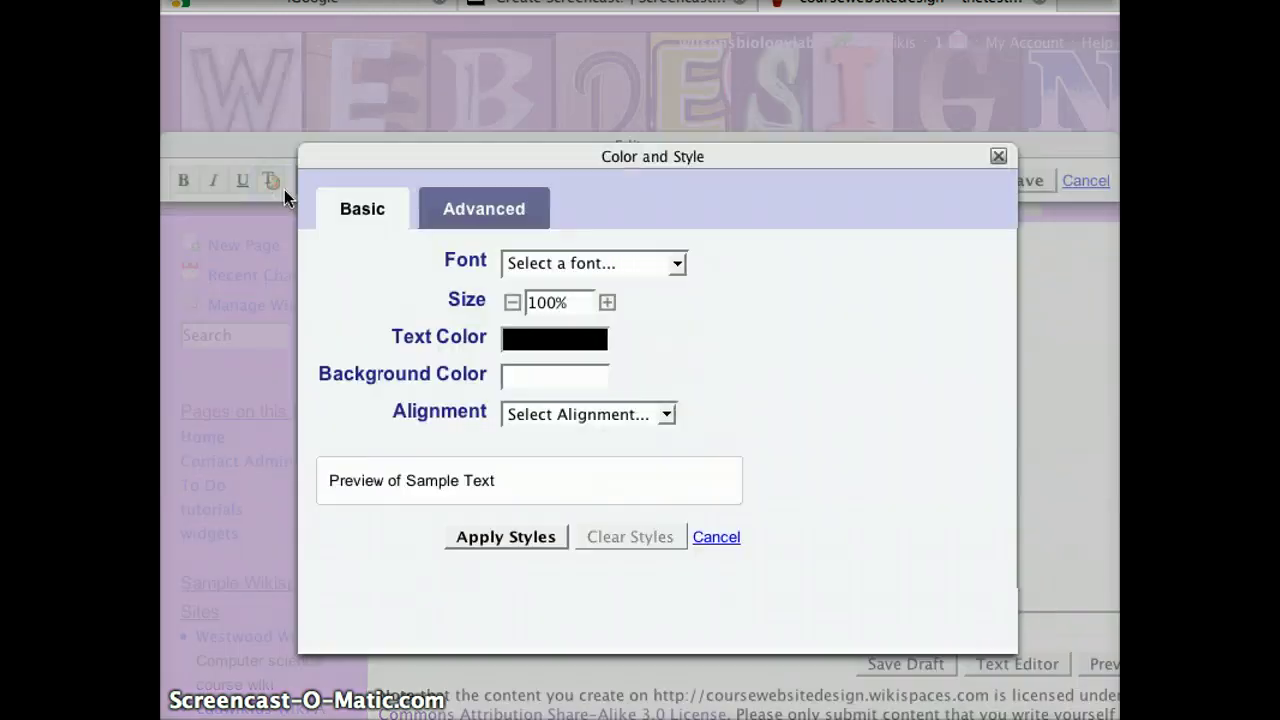
click(621, 262)
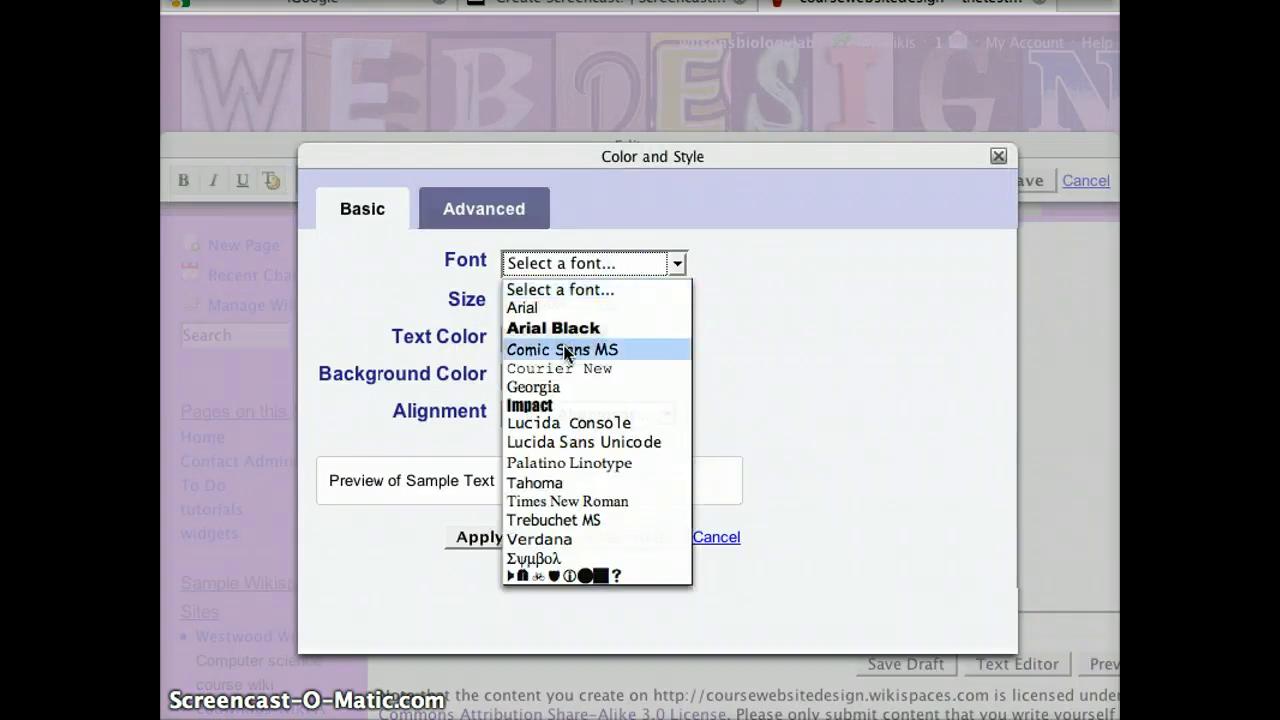
click(565, 350)
click(608, 303)
click(608, 303)
click(608, 303)
click(608, 303)
click(608, 303)
click(608, 303)
click(511, 303)
click(511, 303)
click(511, 303)
click(511, 303)
click(511, 303)
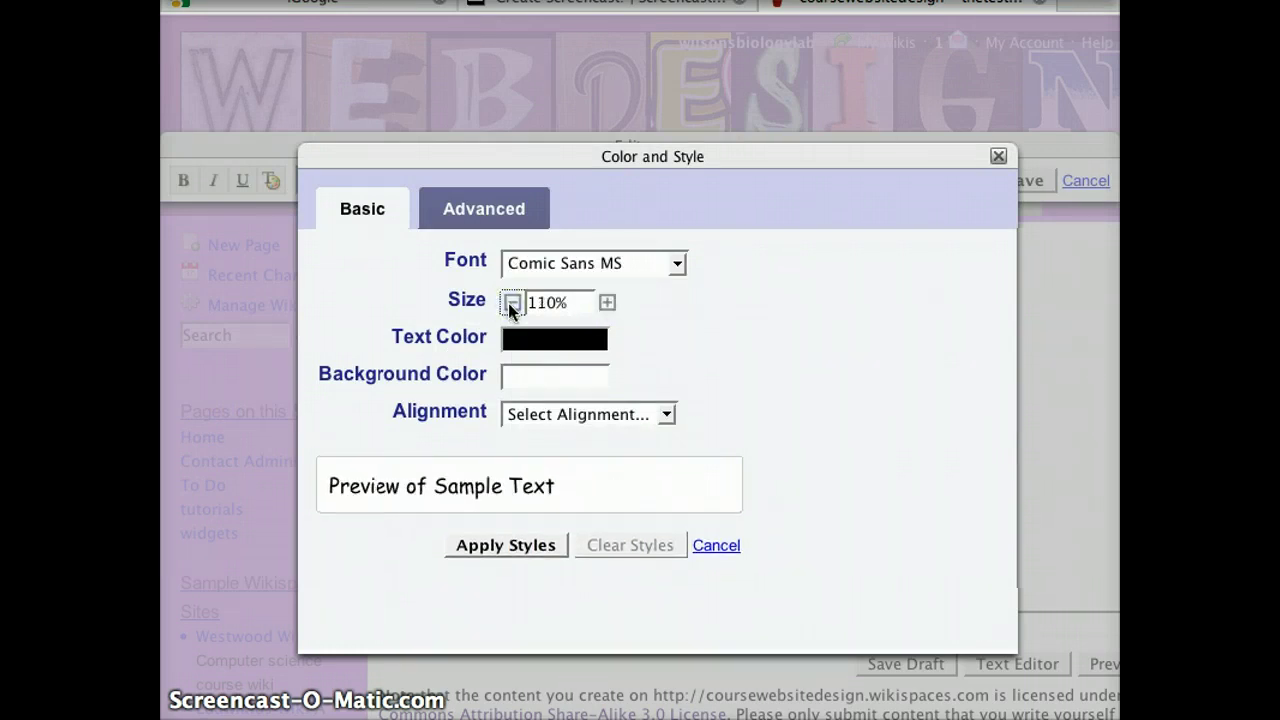
Step: Make it blue text on a yellow background, centred, and apply the styles
click(548, 342)
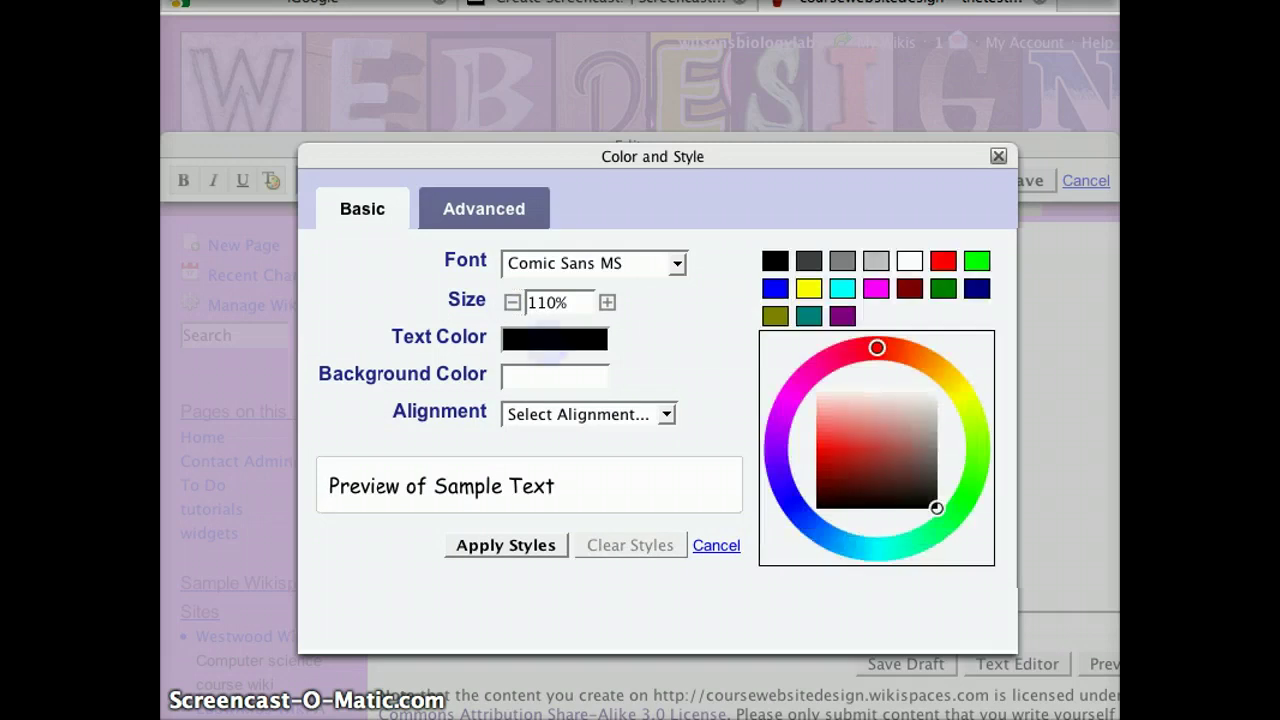
click(775, 288)
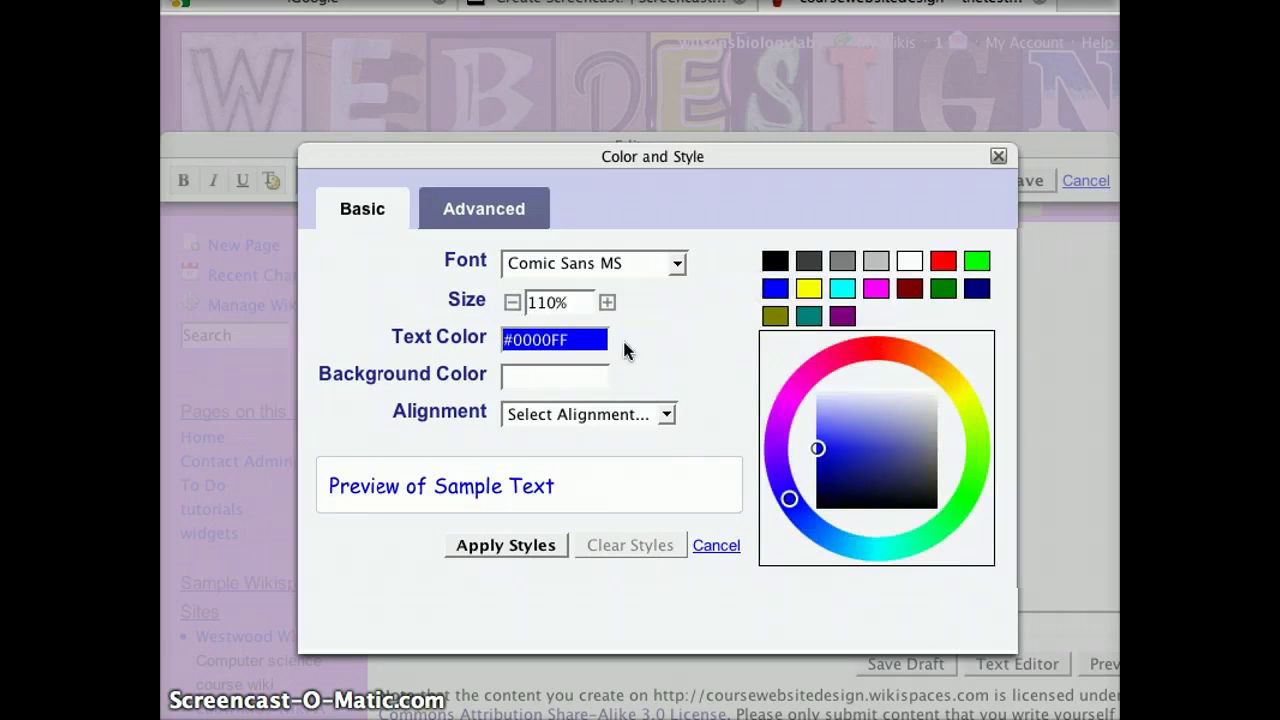
click(527, 372)
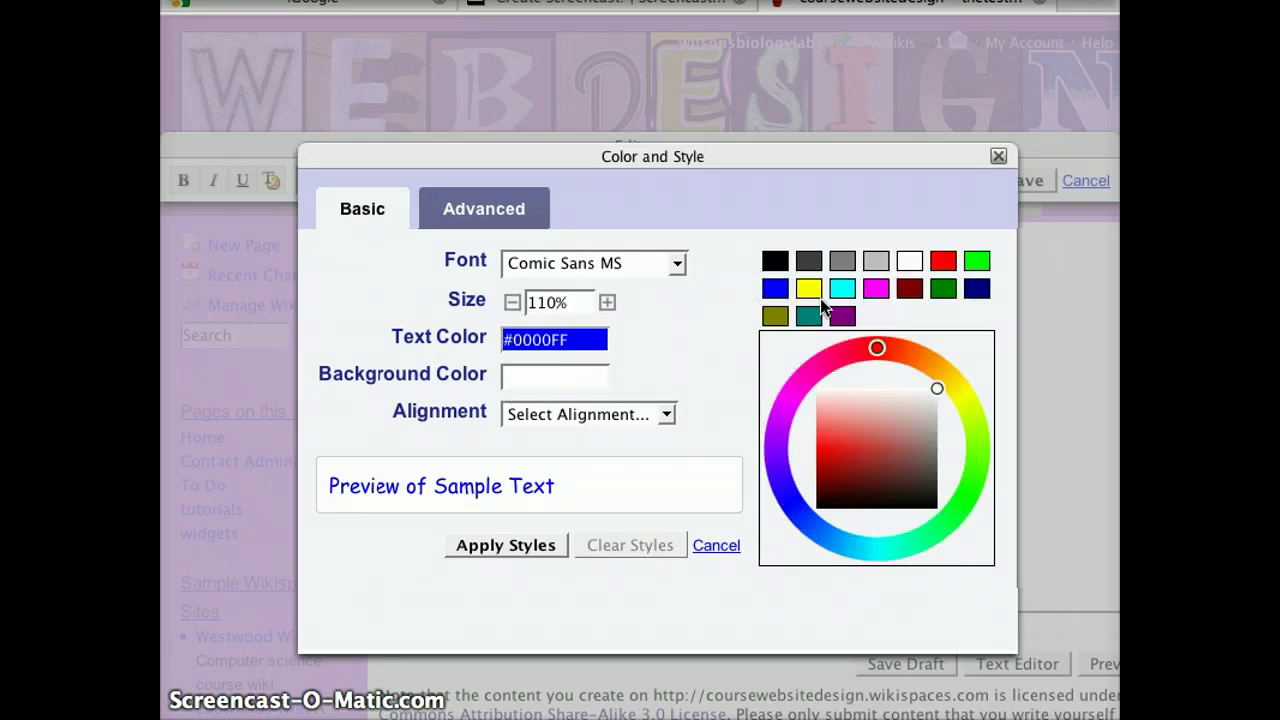
click(809, 288)
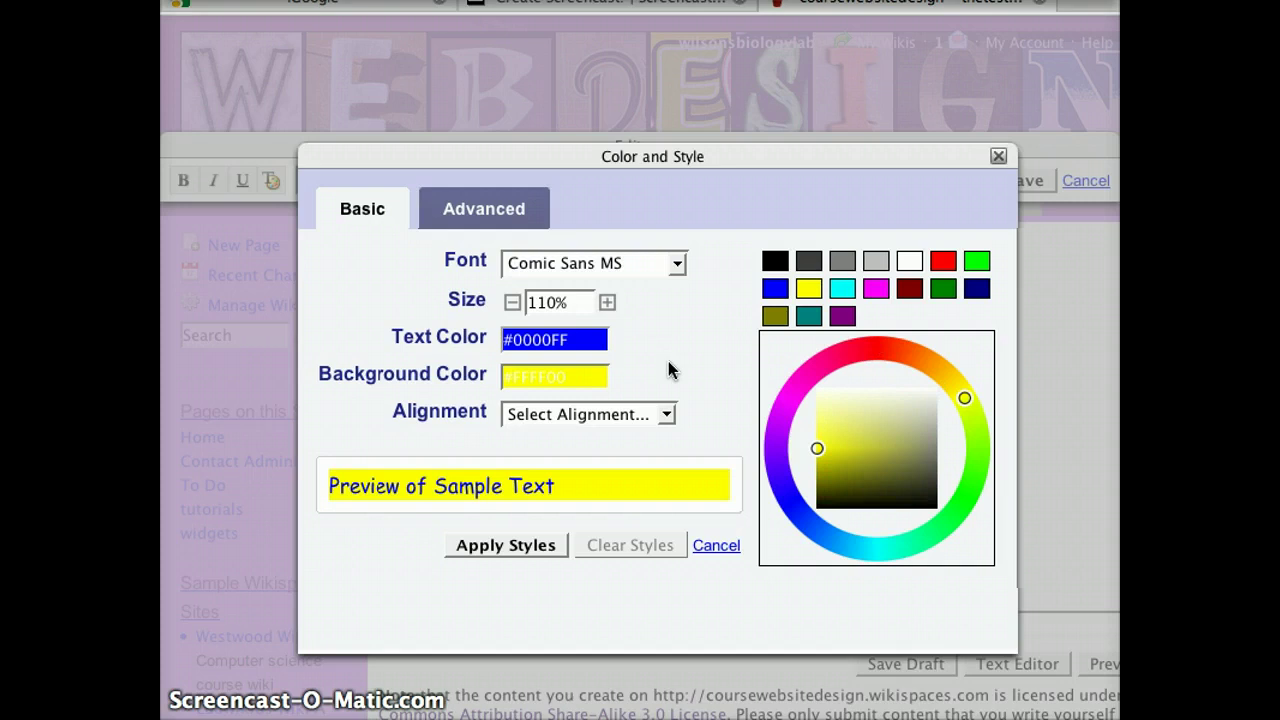
click(657, 415)
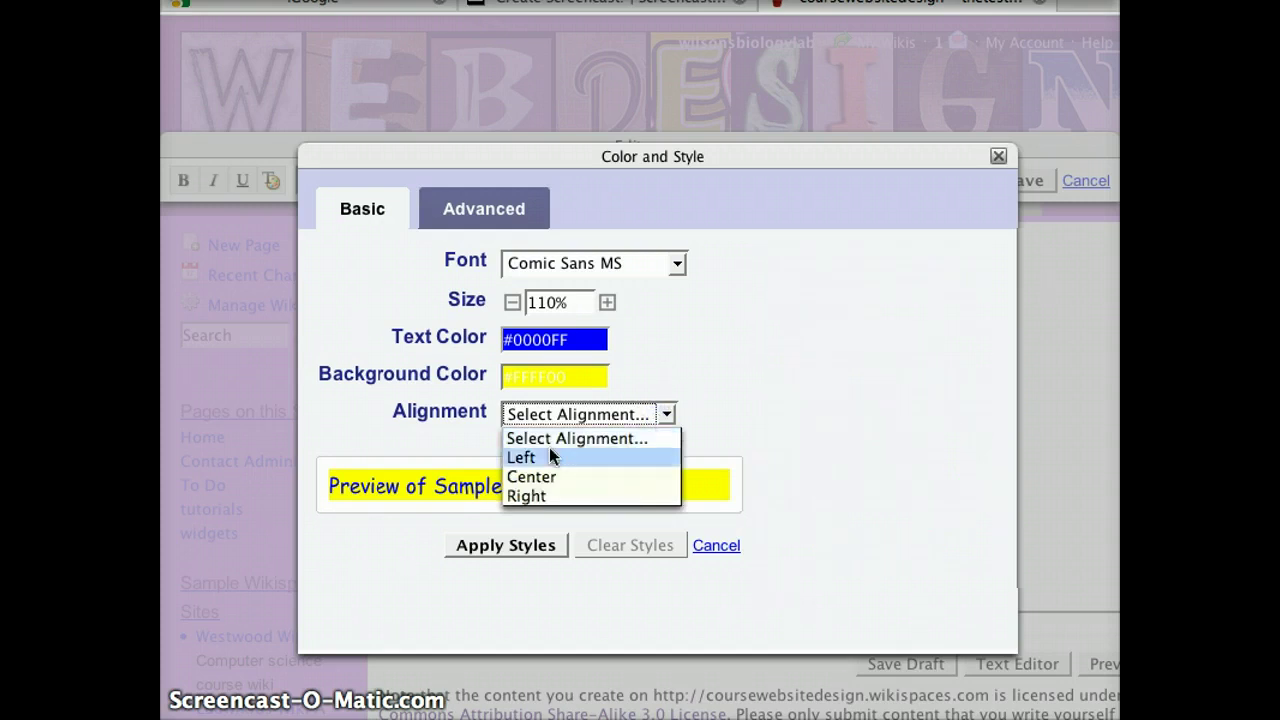
click(531, 477)
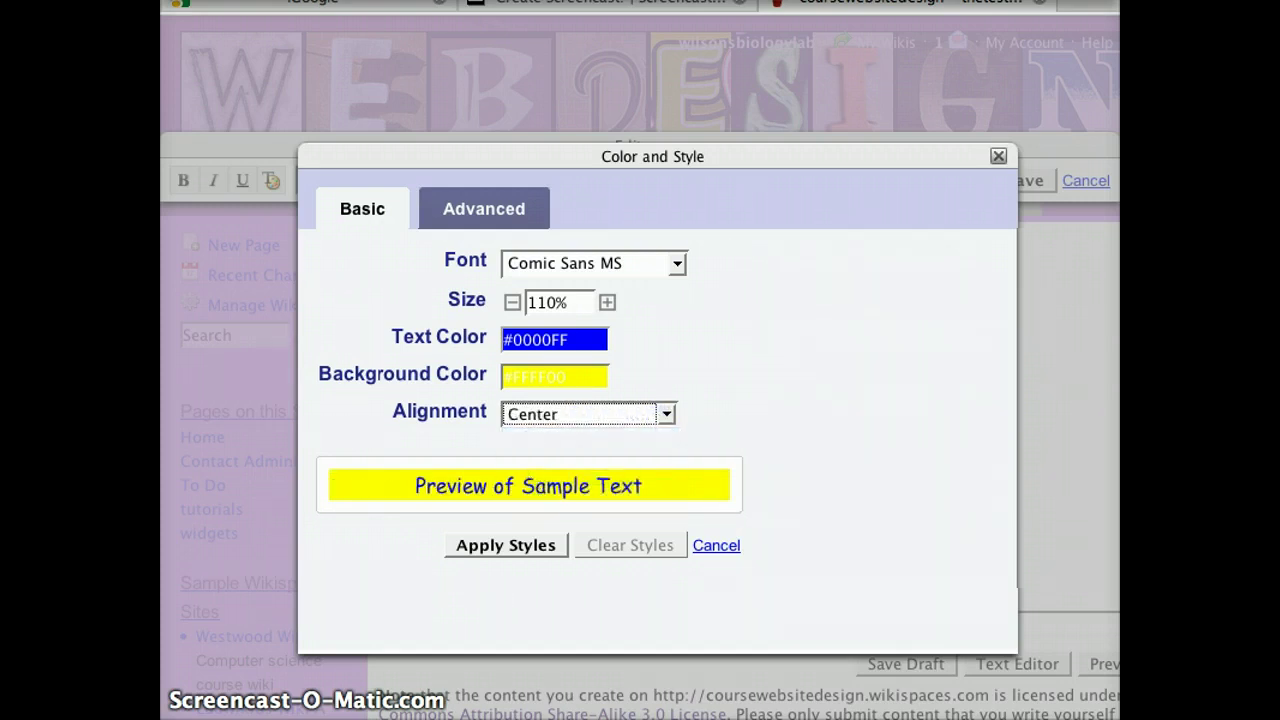
click(505, 546)
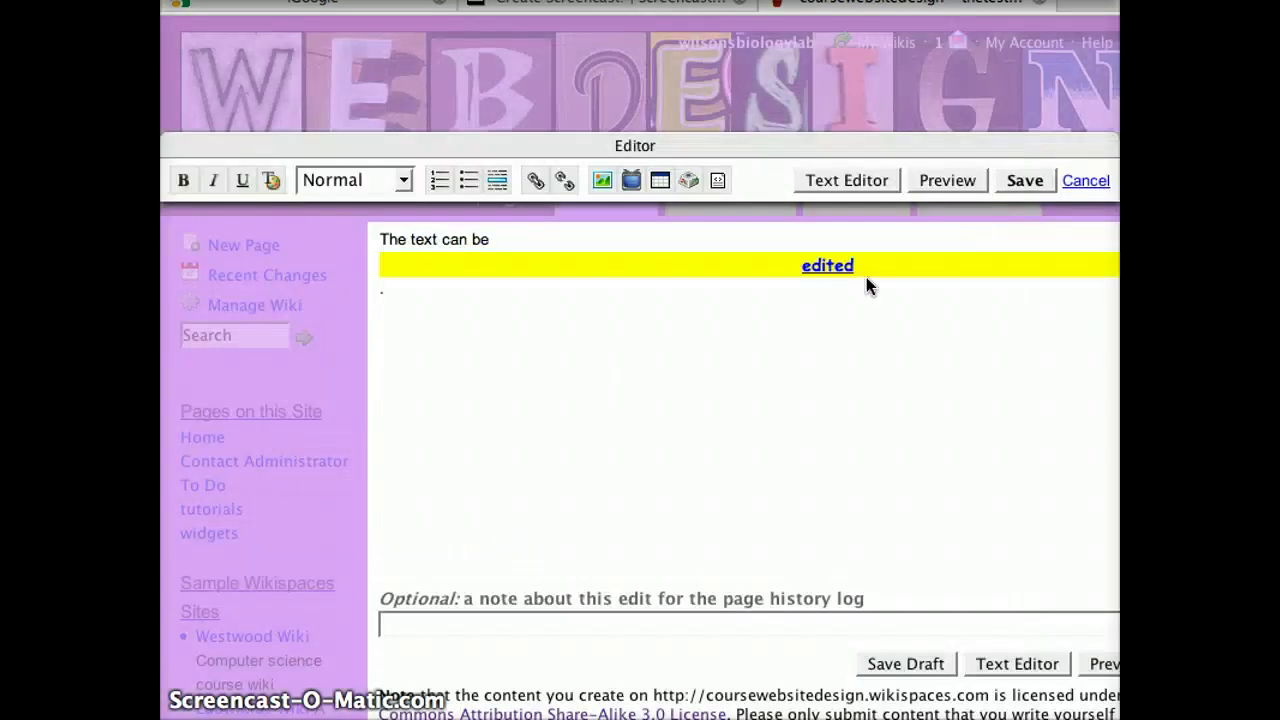
Step: Add the bullet point 'you can even add bullets' below the highlighted line
click(609, 299)
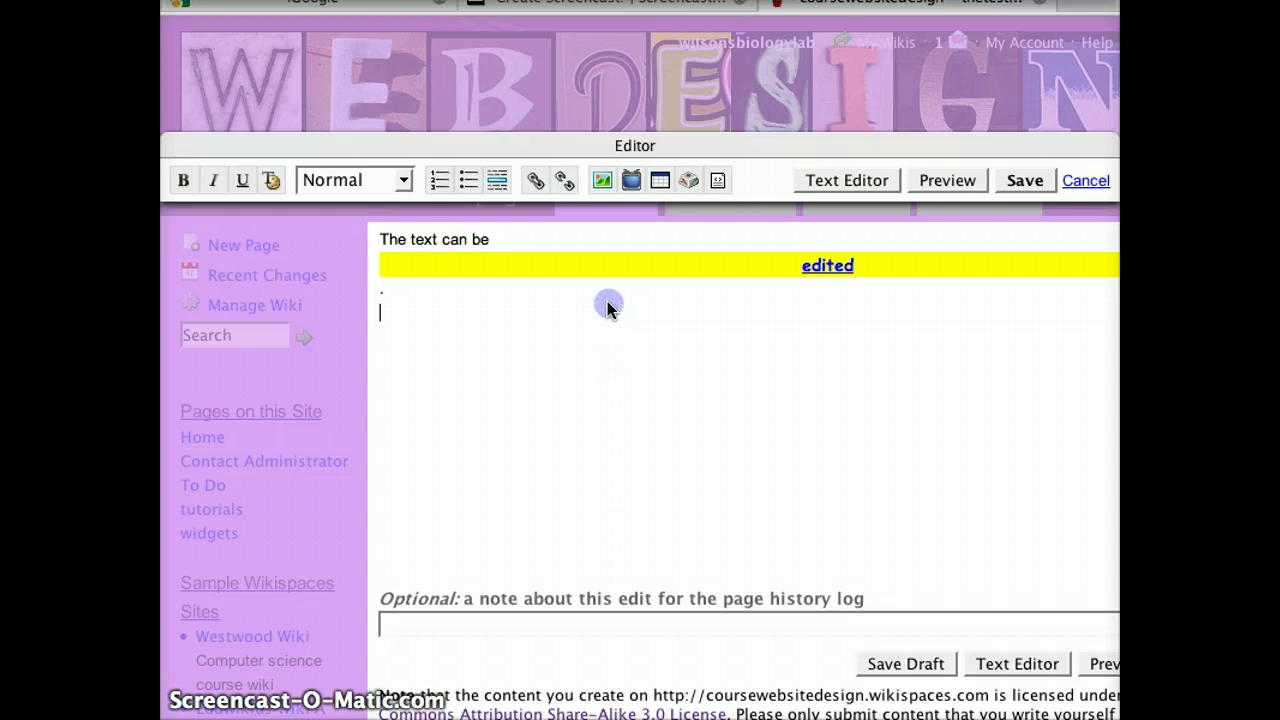
text(you can even add bullets)
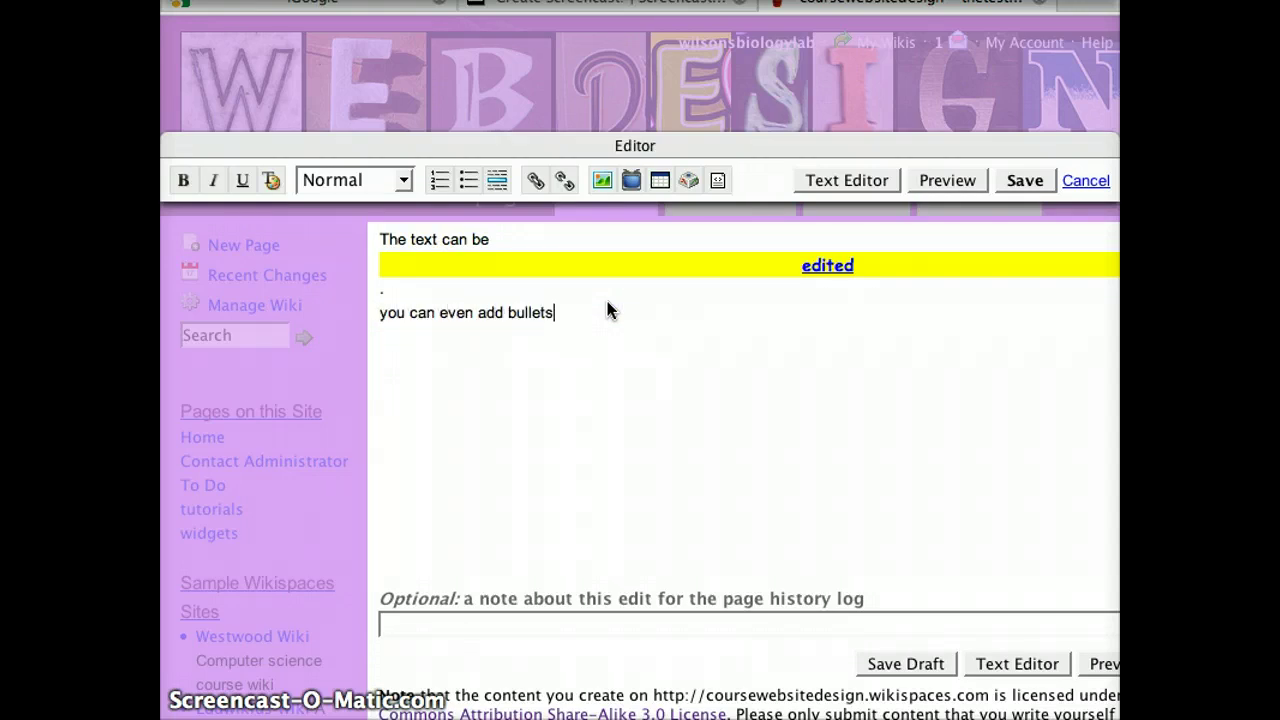
triple_click(505, 312)
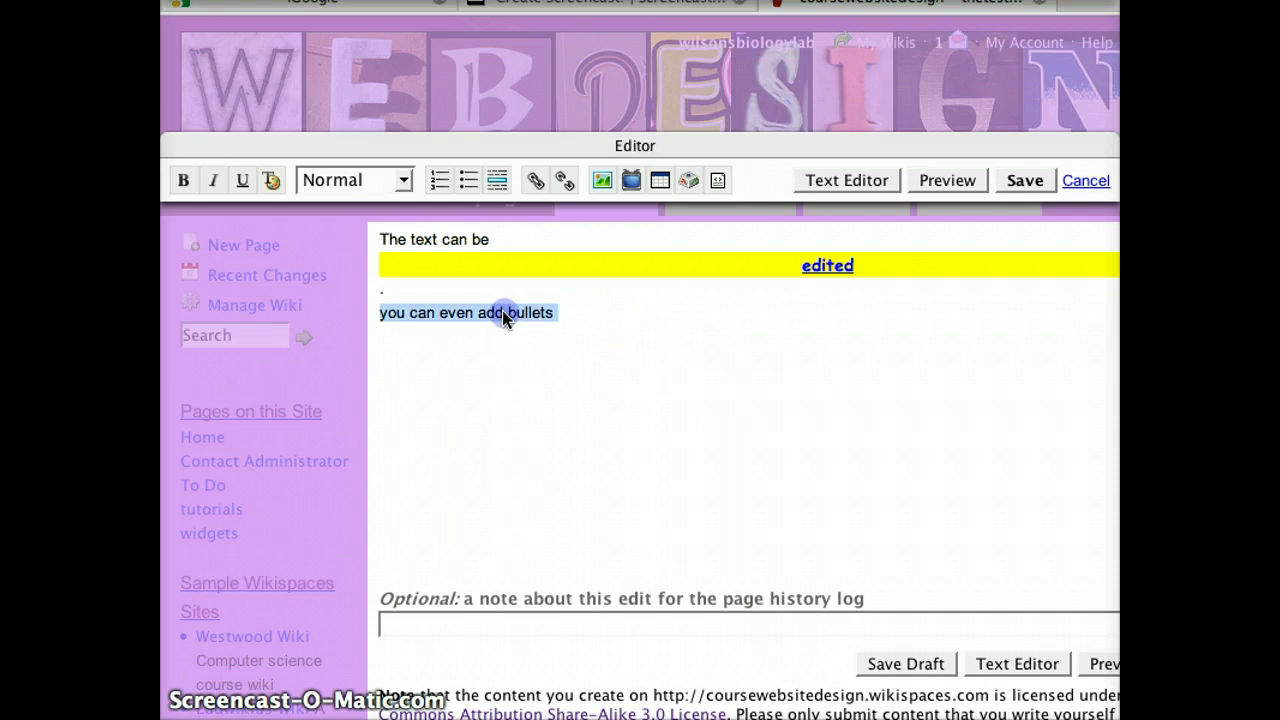
click(475, 182)
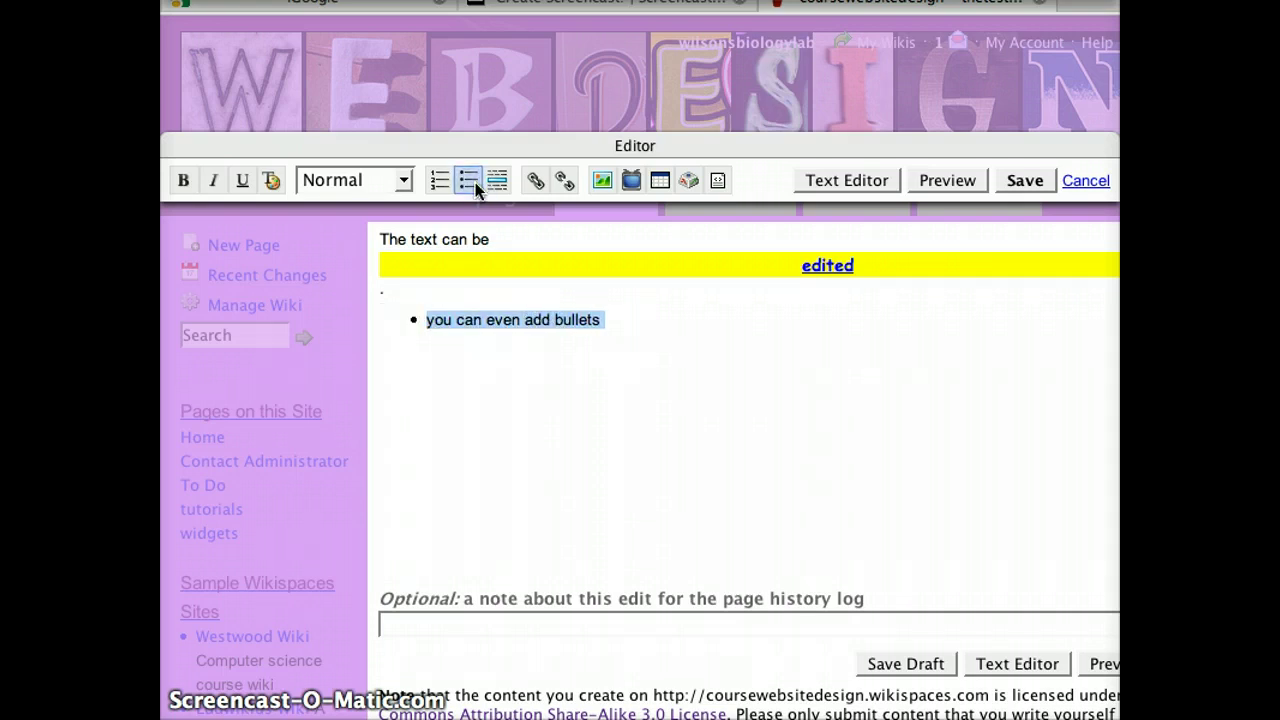
Step: Insert a horizontal rule below the bullet and select the word 'bullets'
click(631, 320)
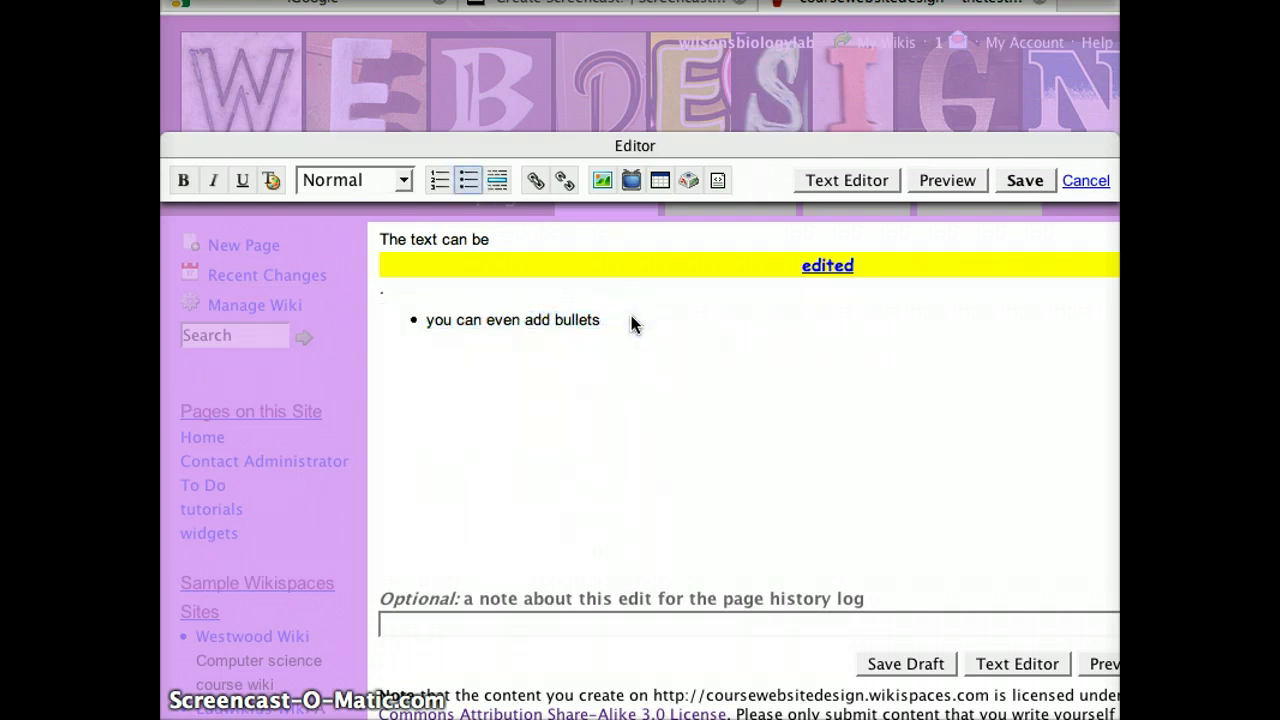
key(Return)
key(Return)
key(Return)
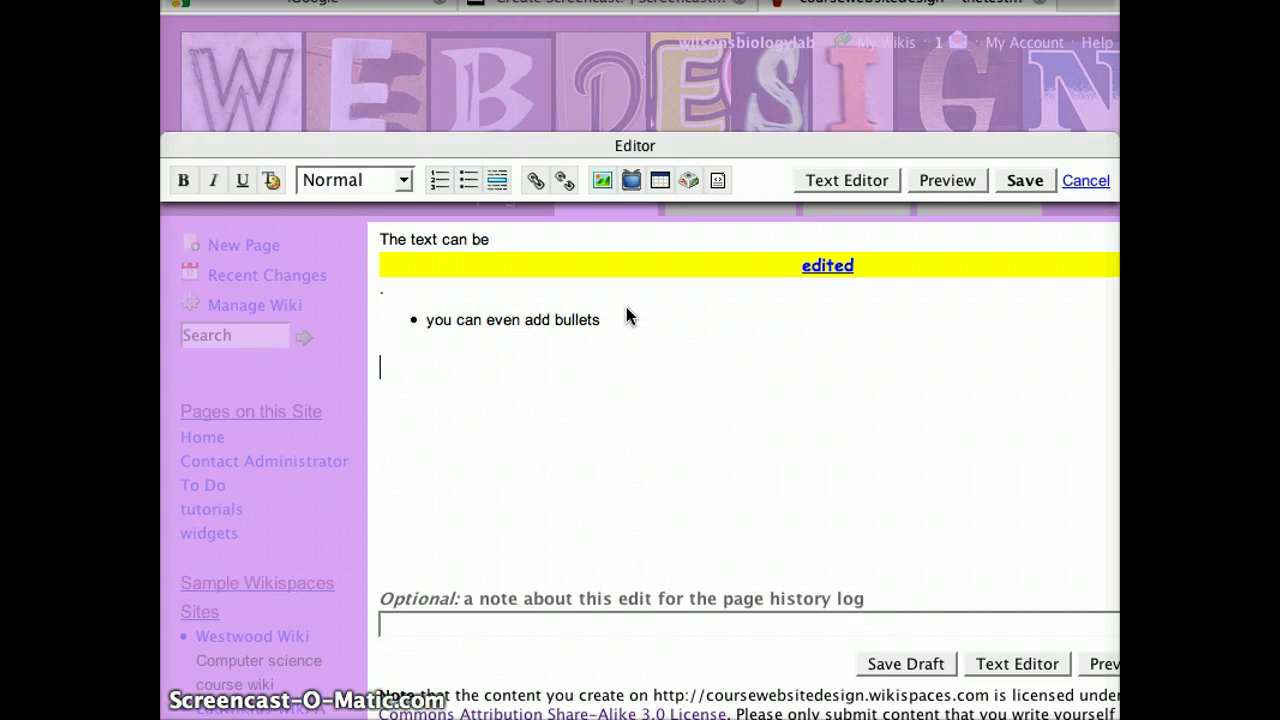
click(494, 181)
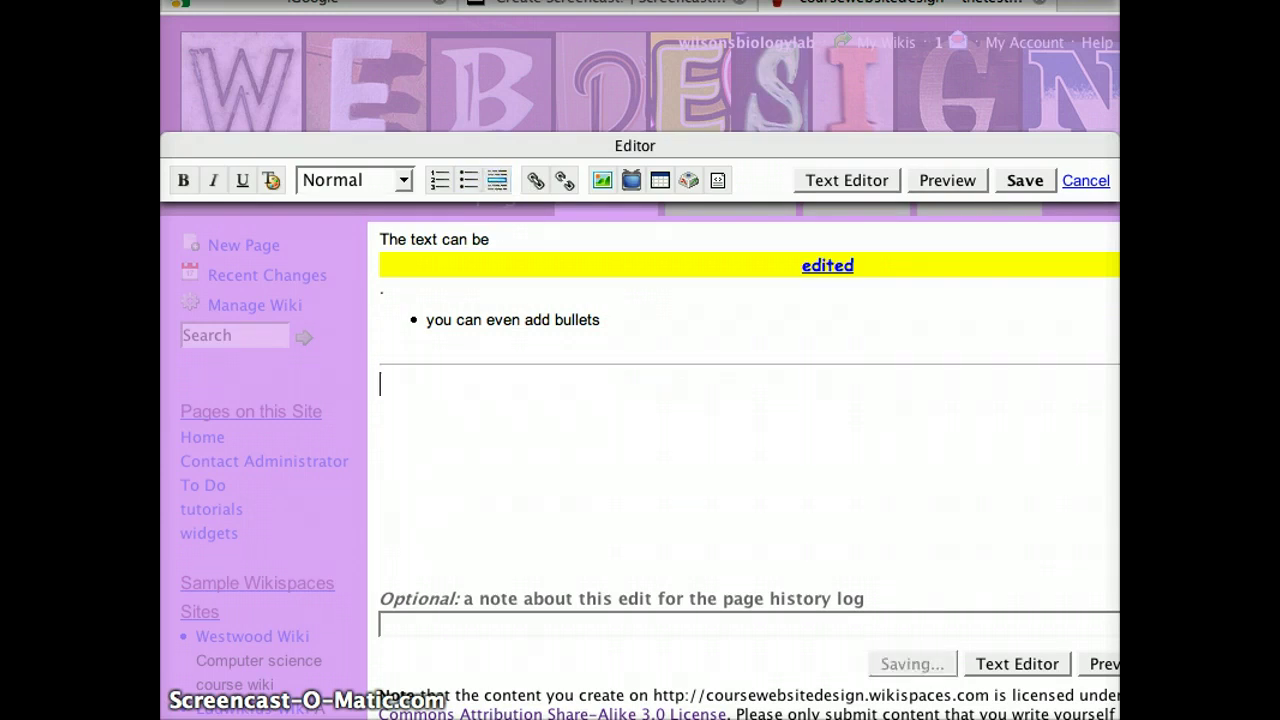
double_click(577, 320)
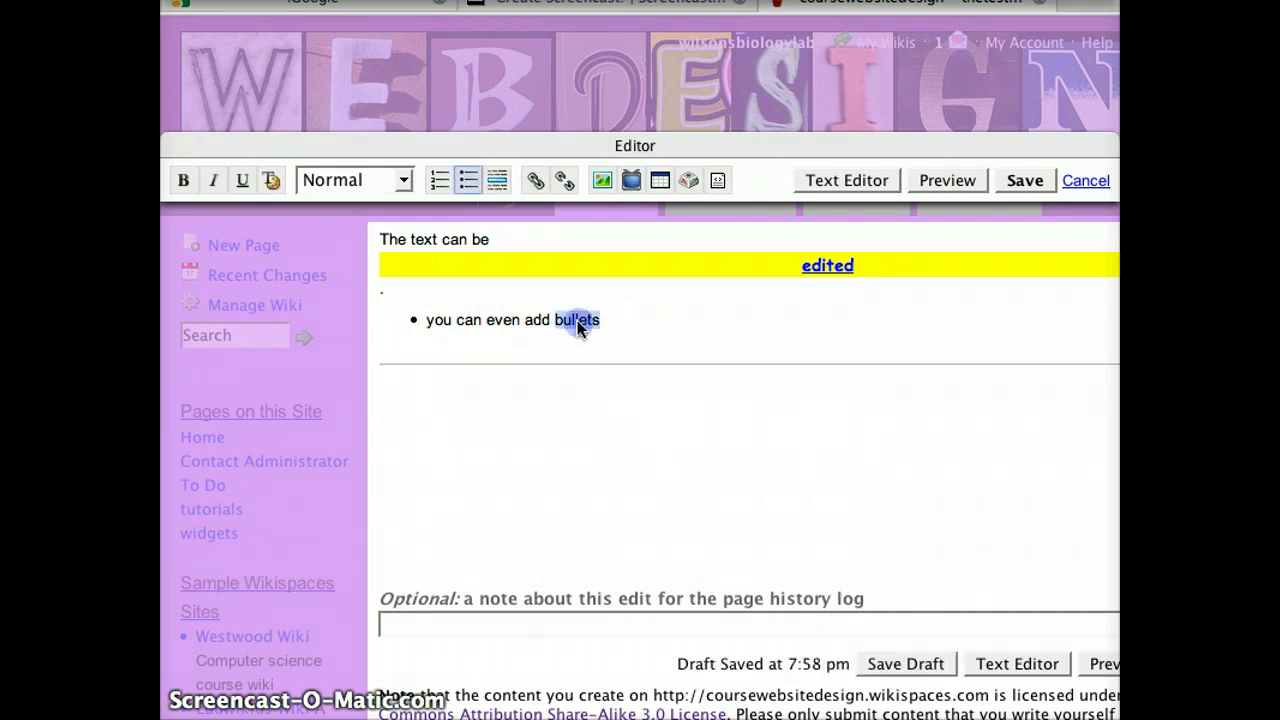
Step: Make 'bullets' an external link to youtube.com
click(540, 180)
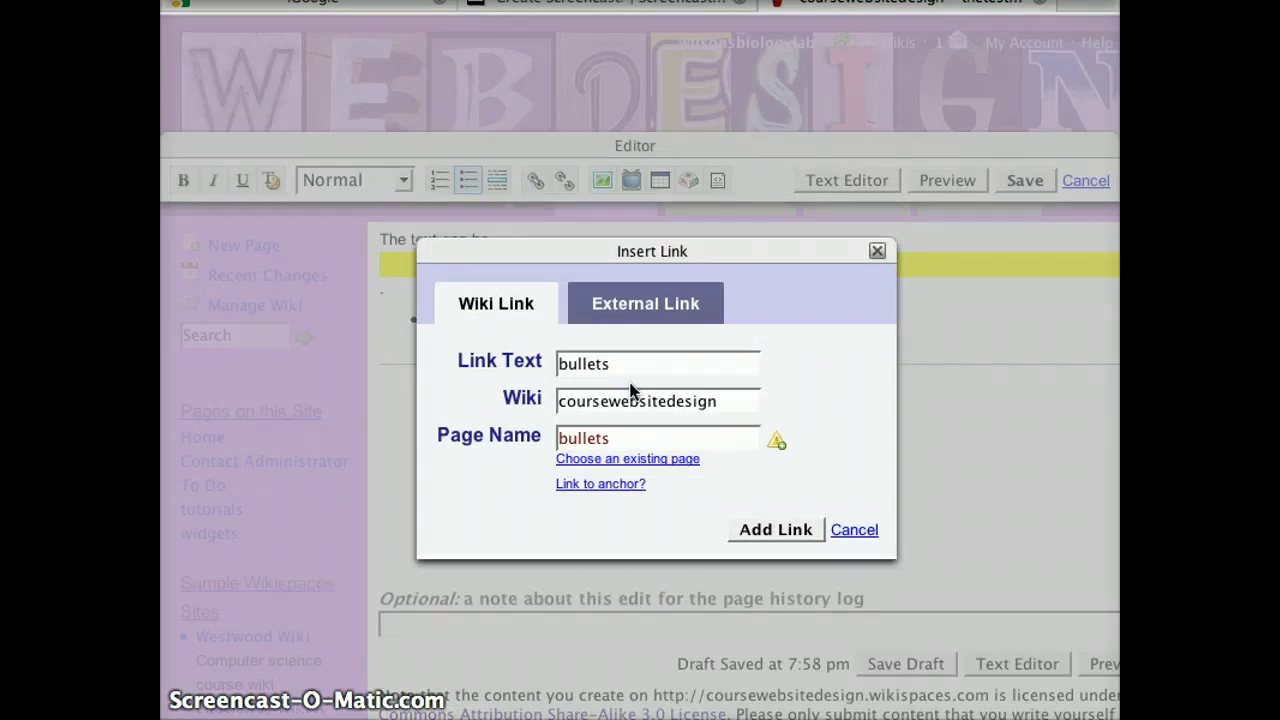
click(642, 466)
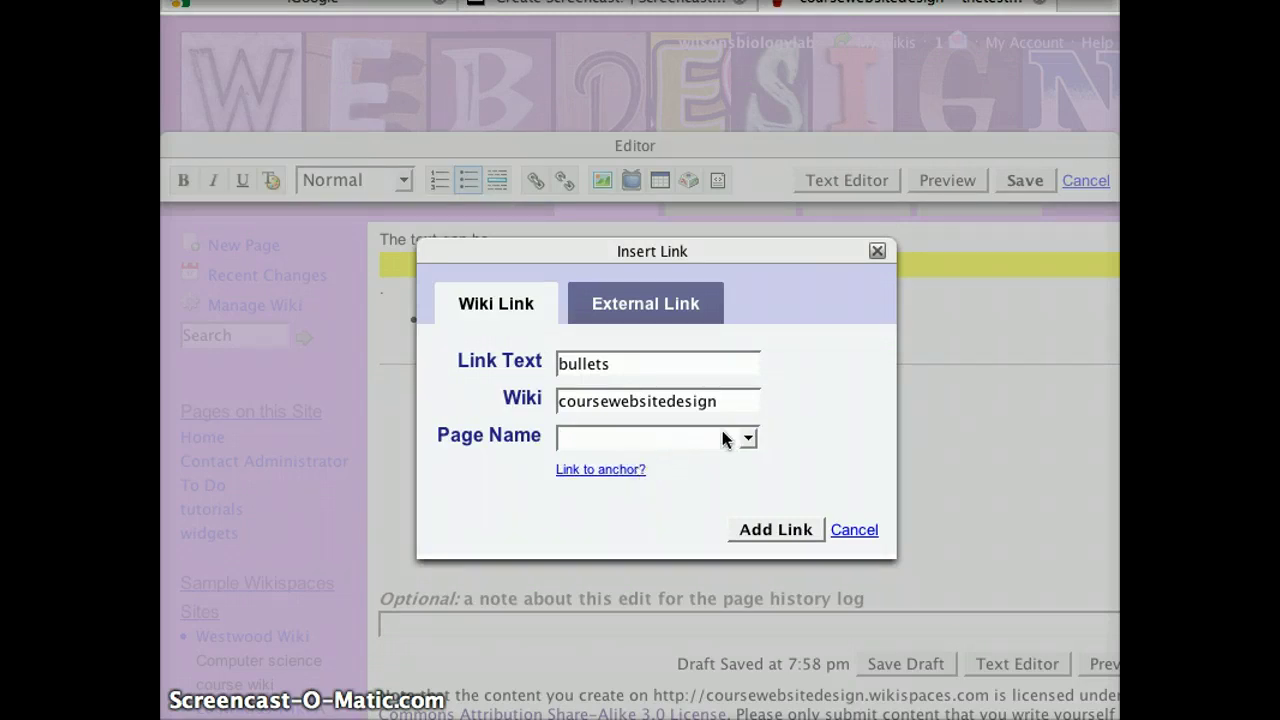
click(740, 438)
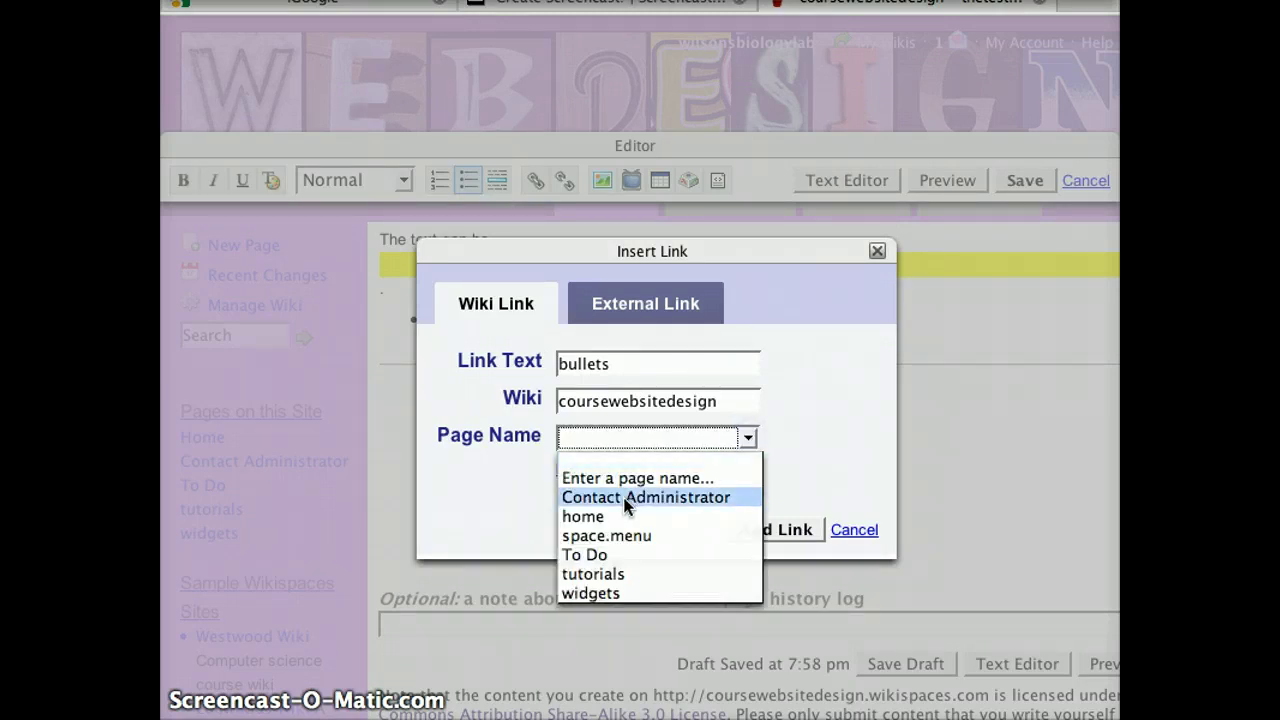
click(590, 517)
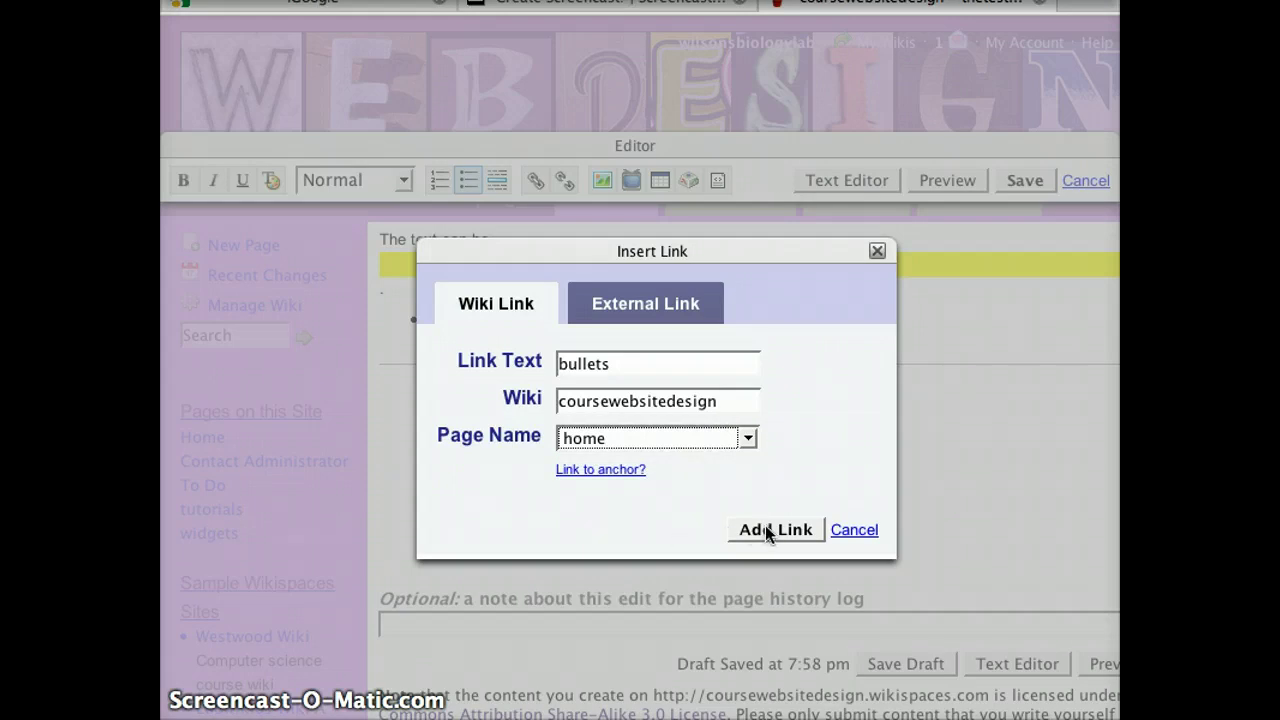
click(652, 308)
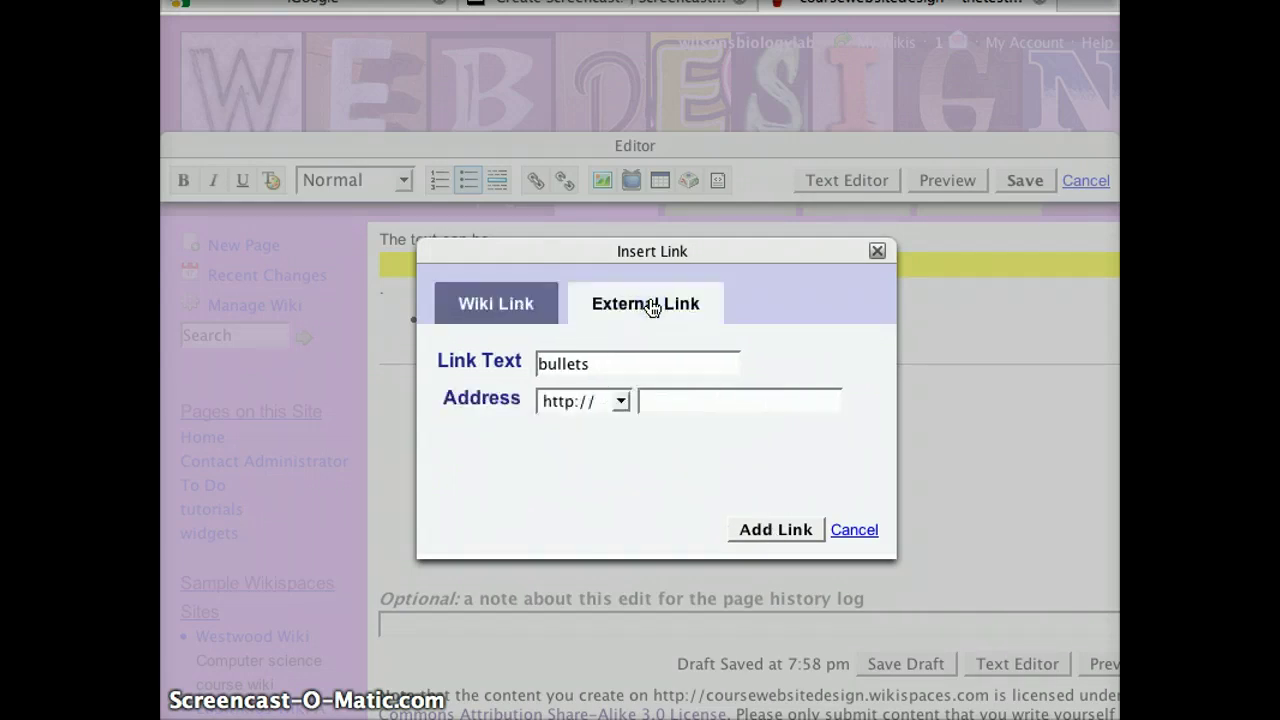
click(665, 400)
text(youtube.com)
click(787, 530)
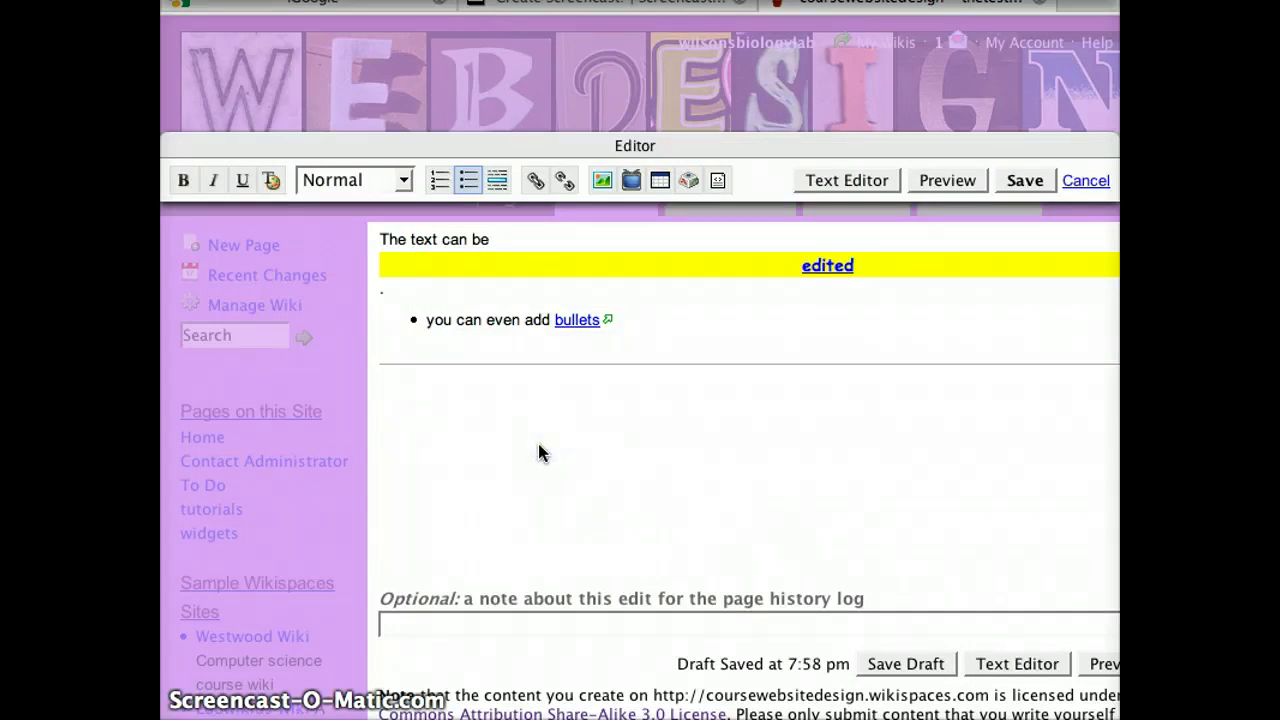
Step: Upload the caveman PNG and insert it on a new line below the horizontal rule
click(423, 377)
key(Return)
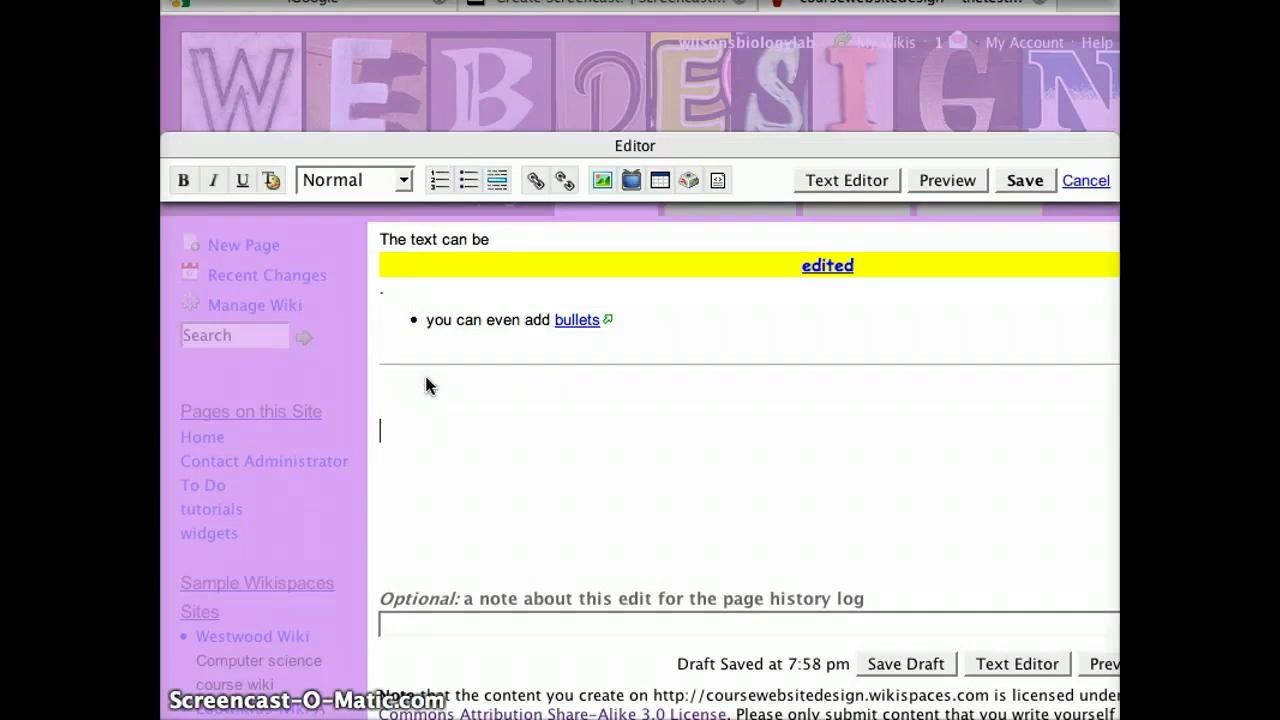
click(603, 181)
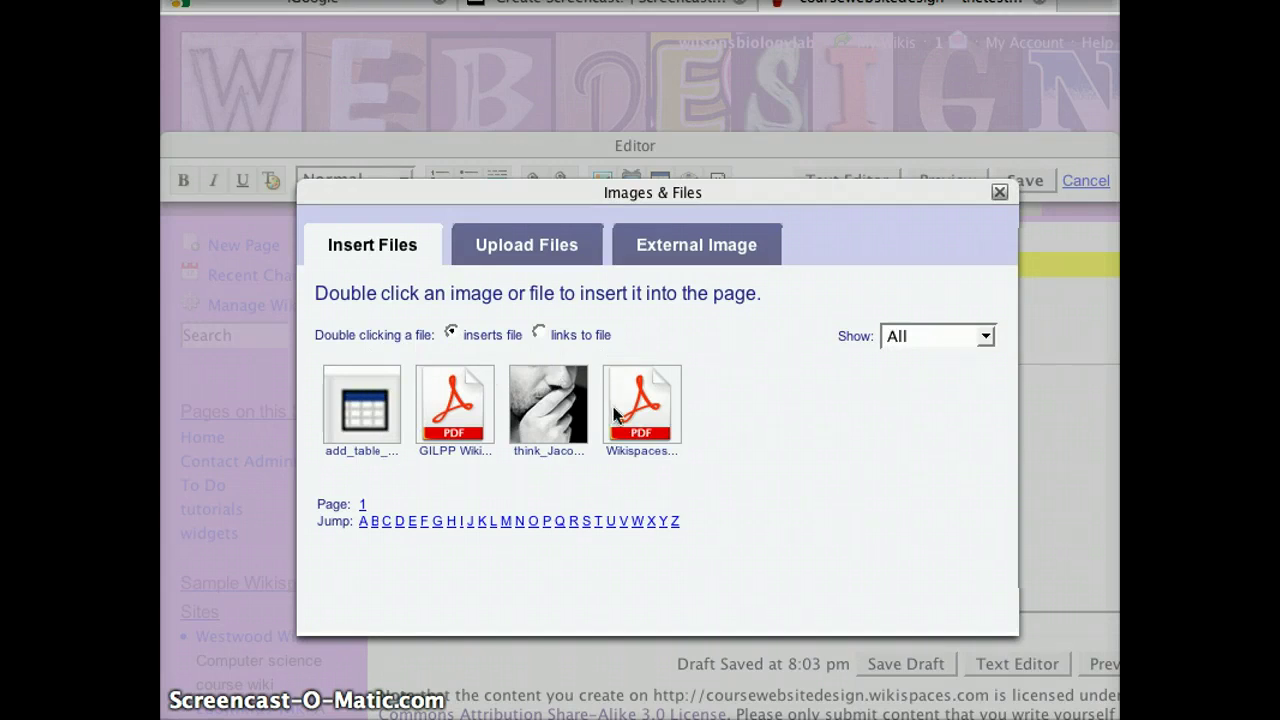
click(536, 256)
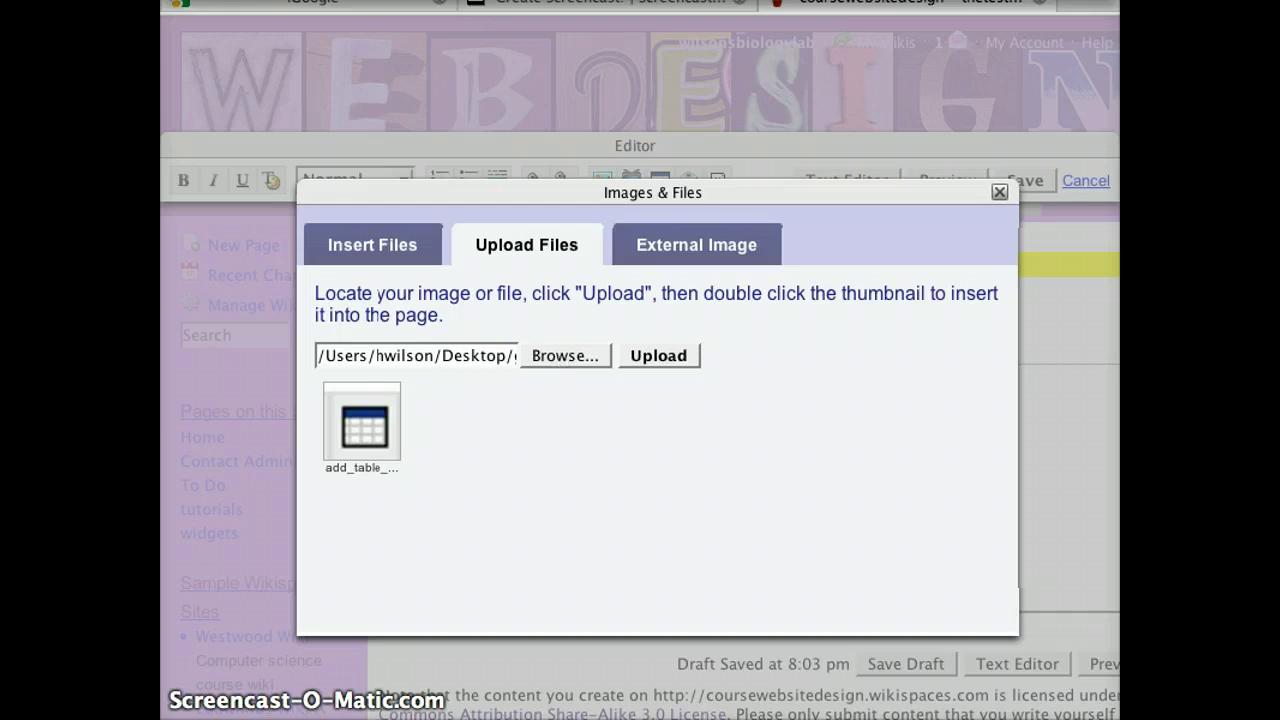
click(683, 254)
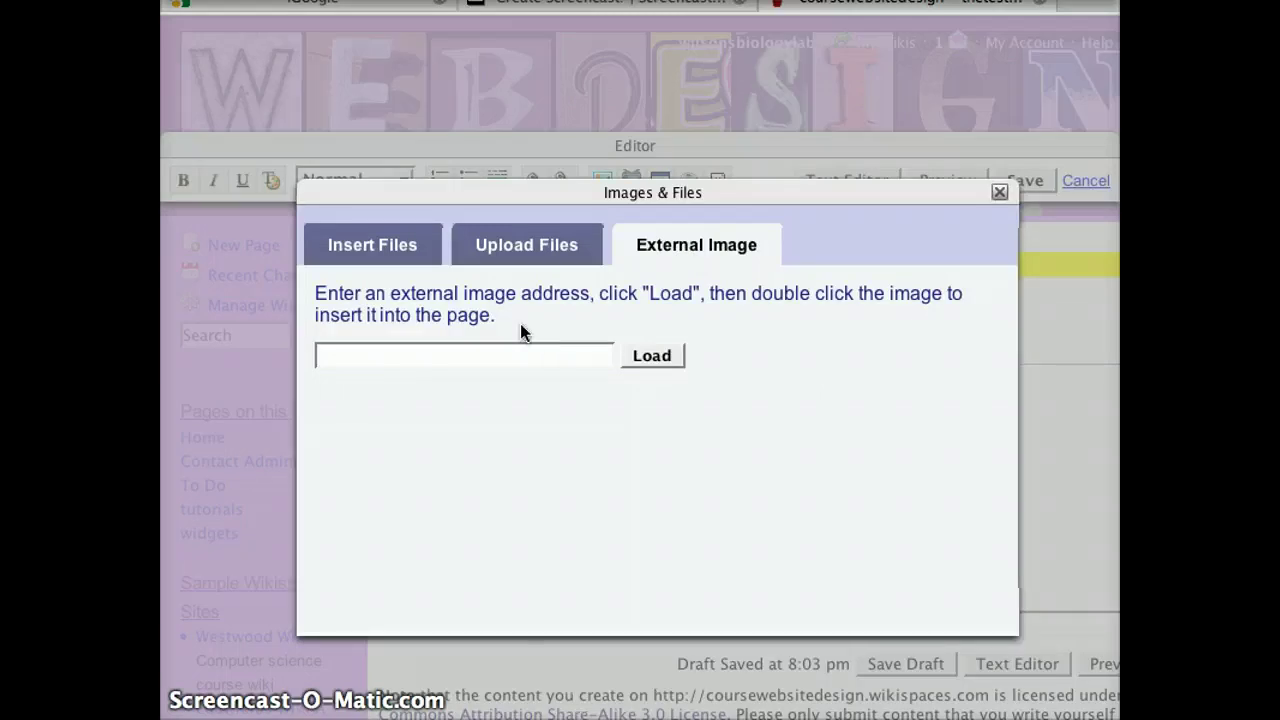
click(505, 246)
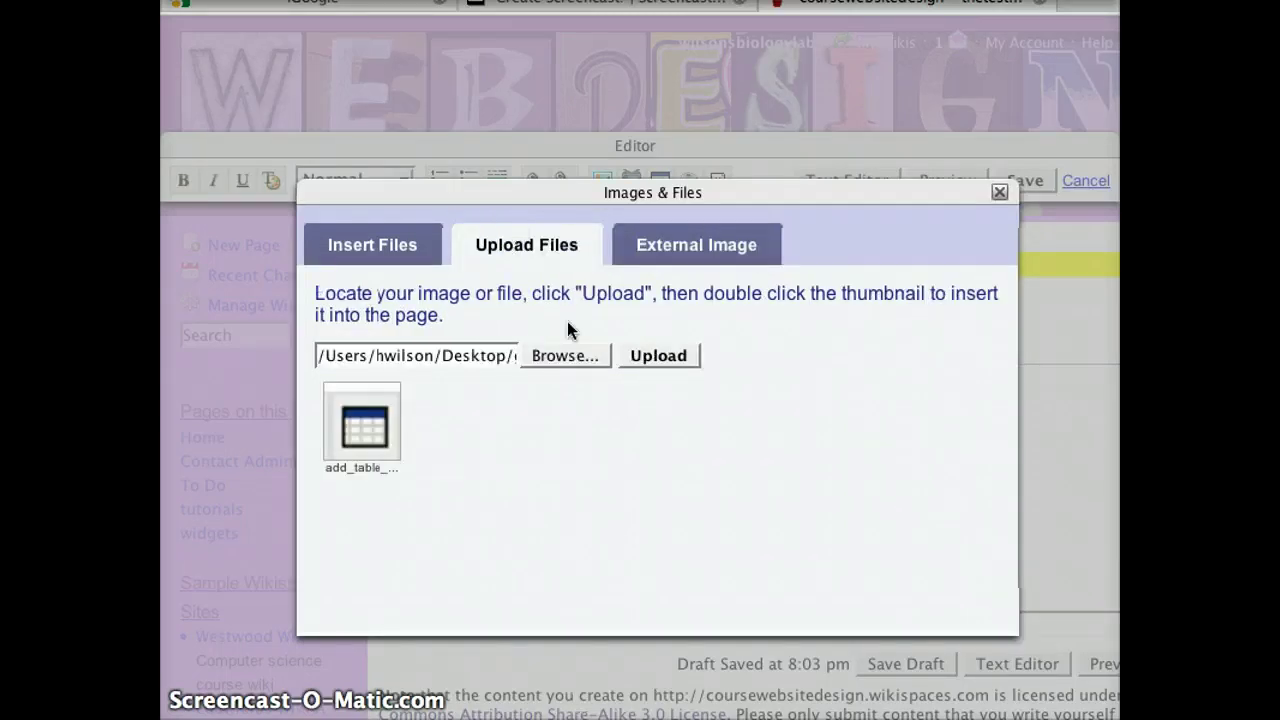
click(567, 358)
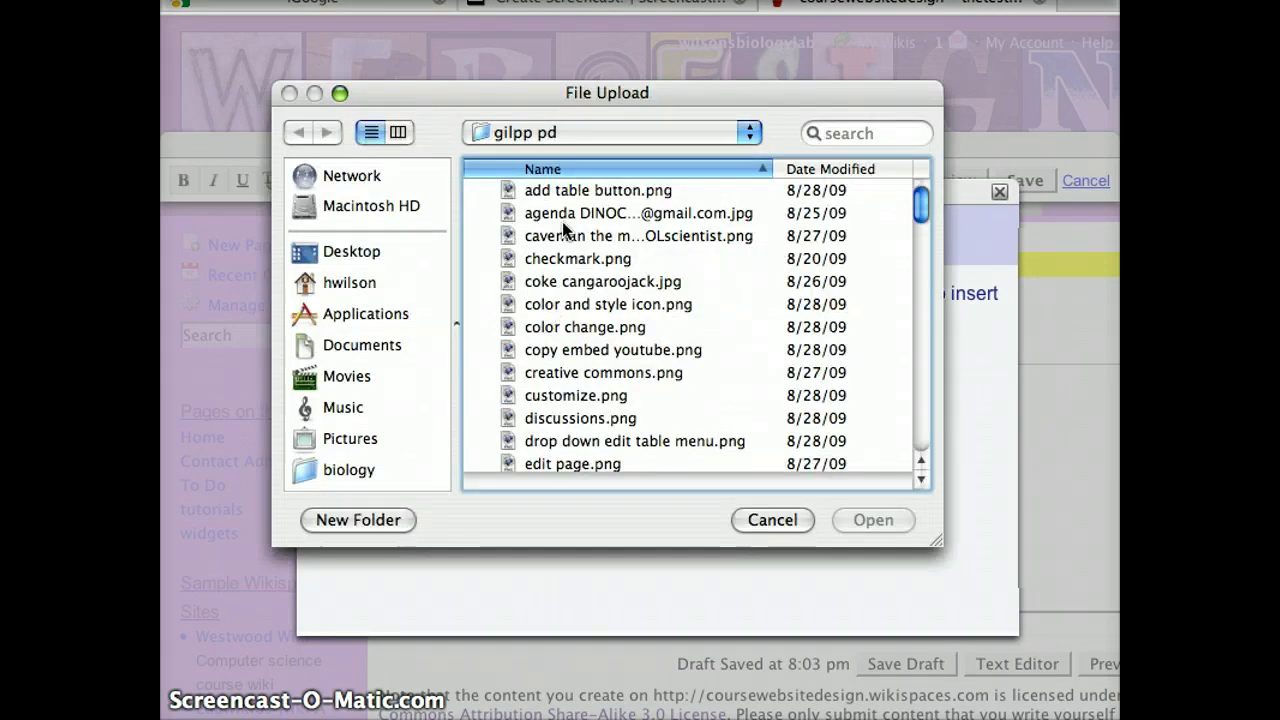
double_click(608, 237)
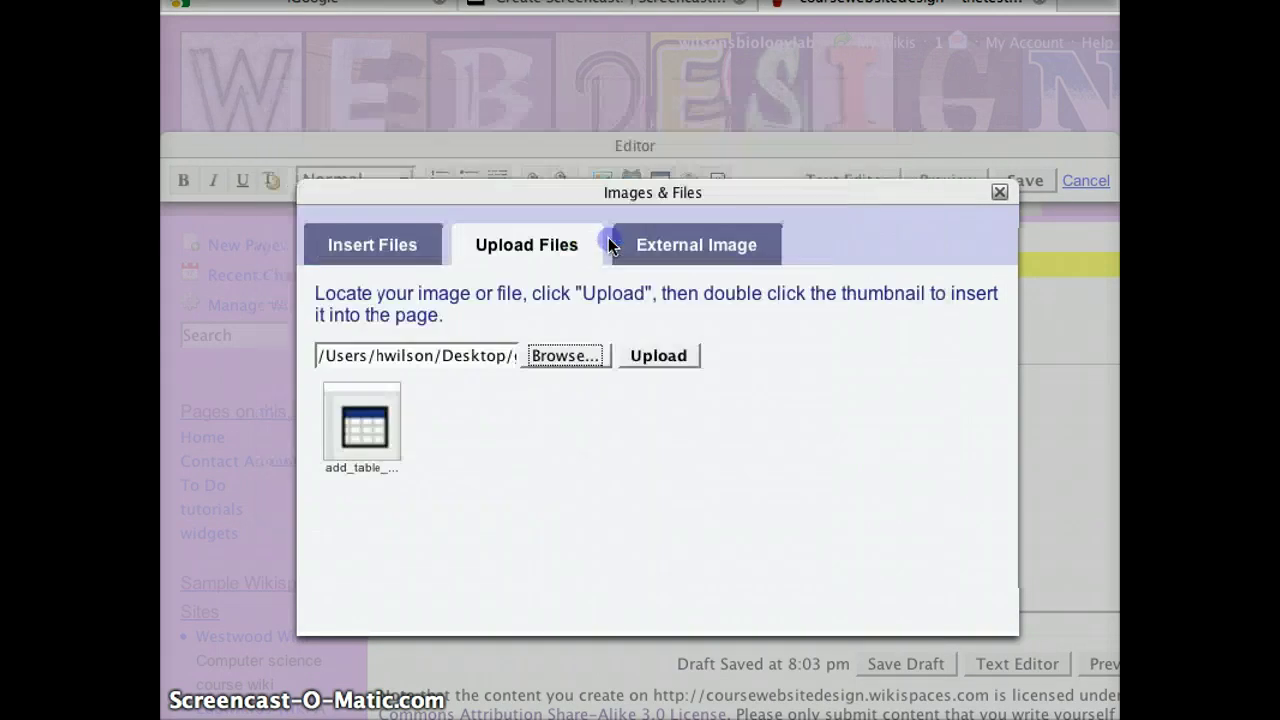
click(659, 357)
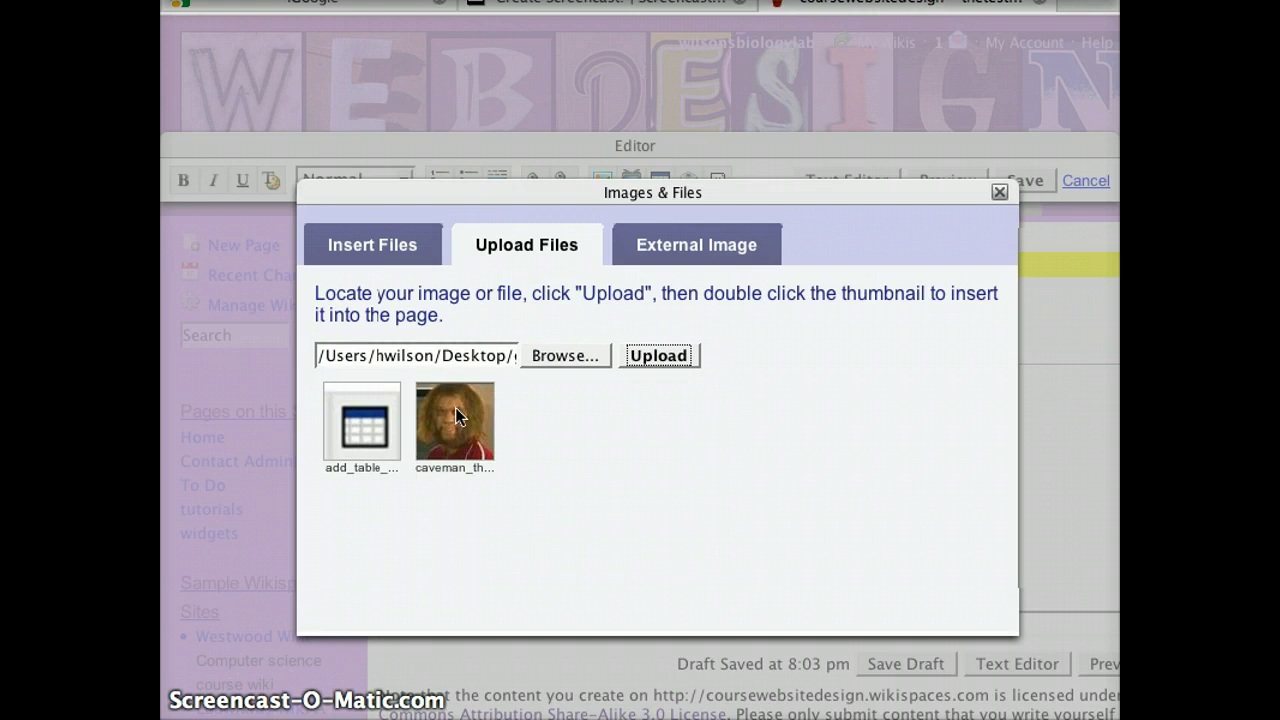
double_click(455, 412)
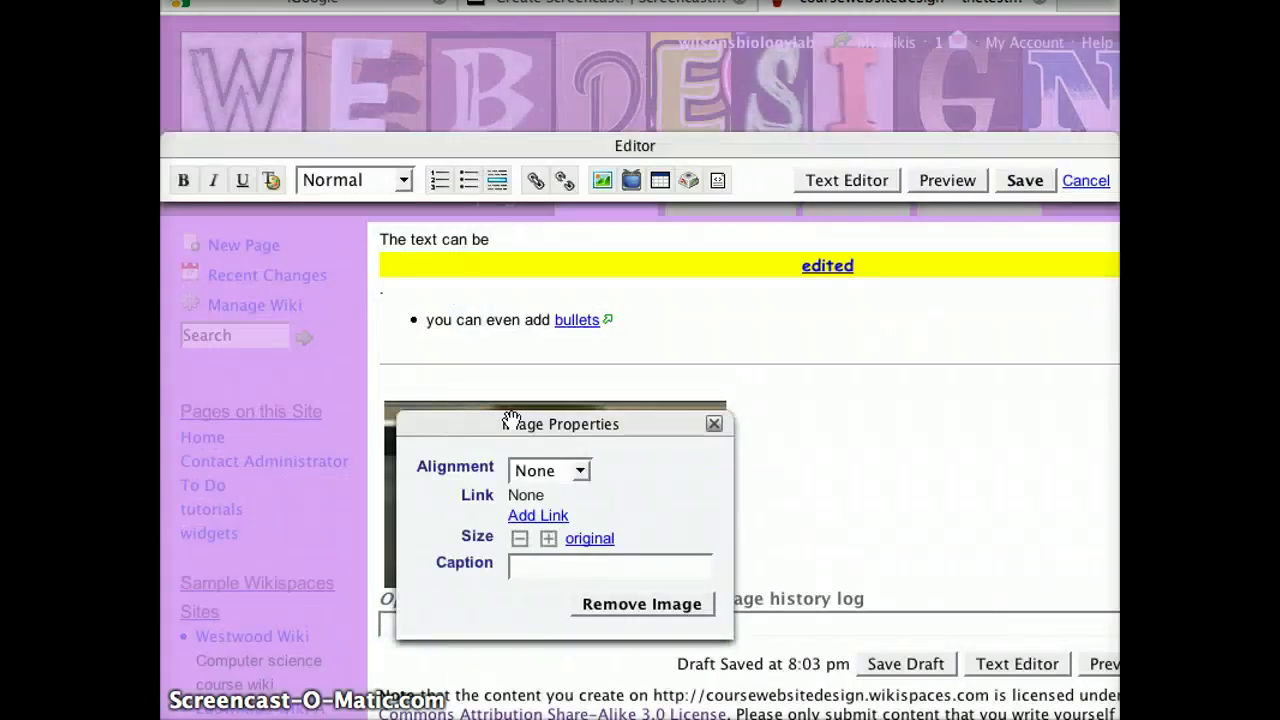
Step: Enlarge the caveman image two sizes and caption it 'you can even add captions!'
drag(509, 420, 766, 341)
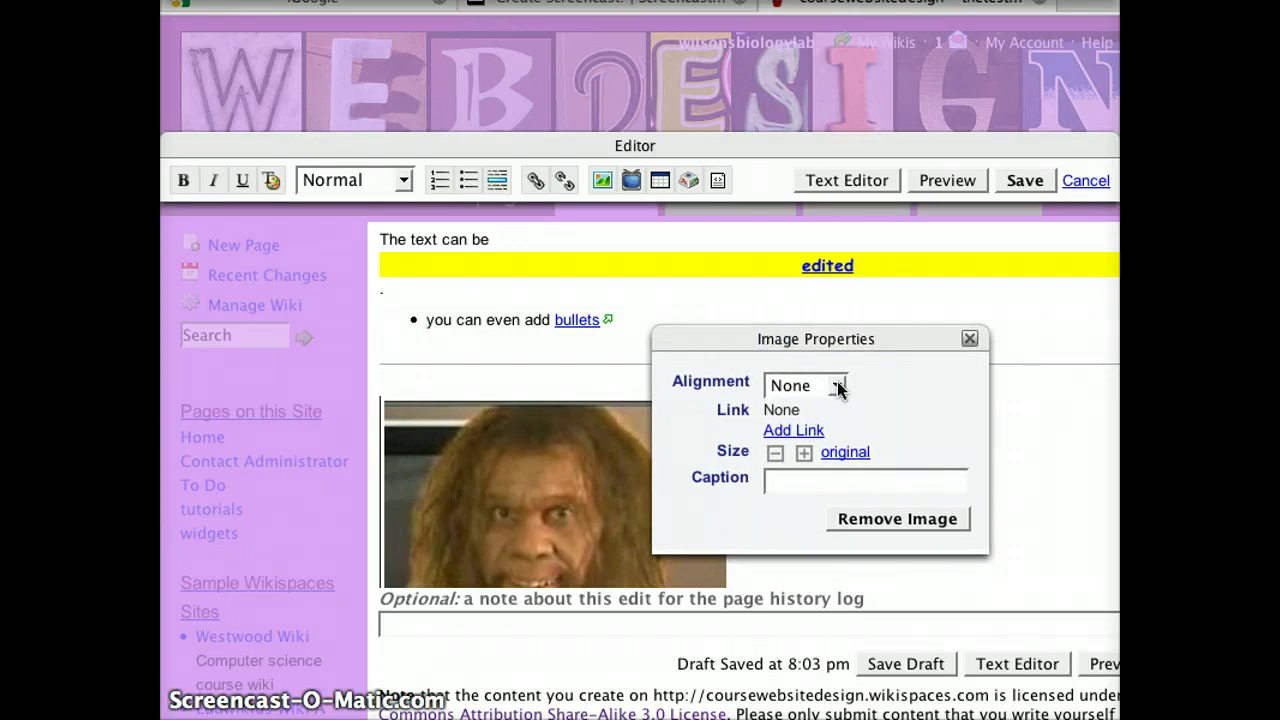
click(804, 454)
click(804, 454)
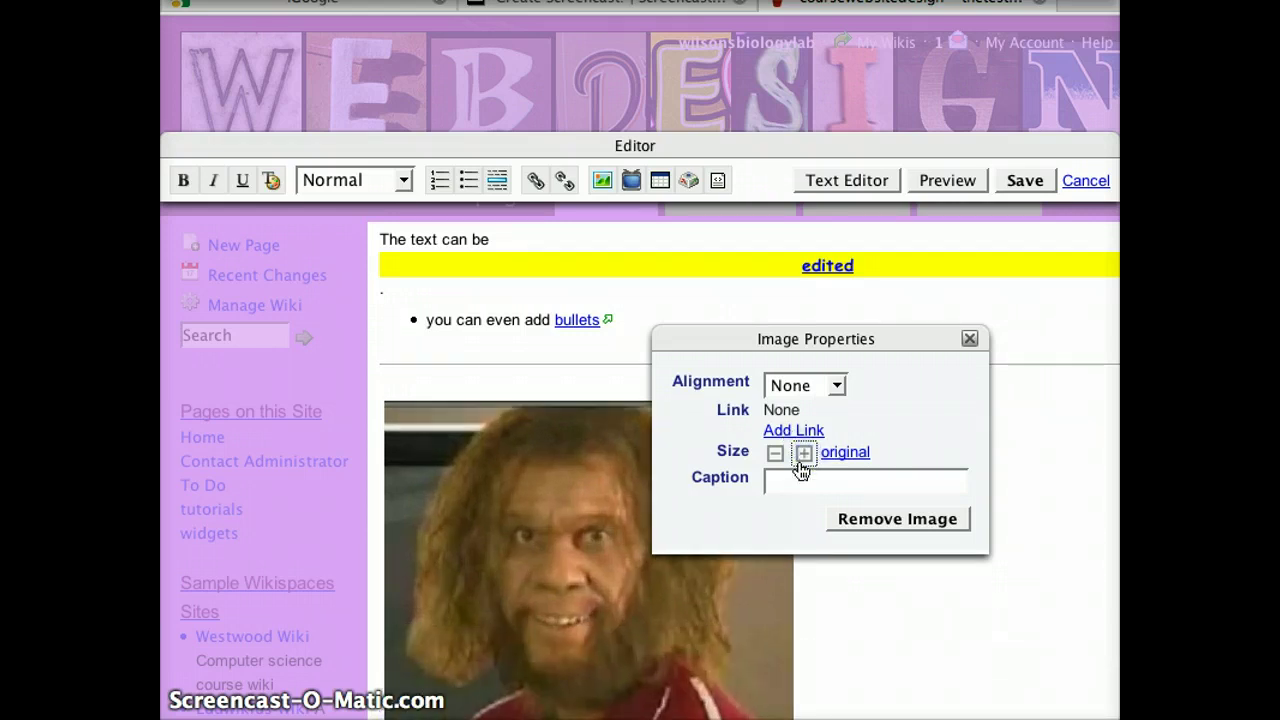
click(789, 477)
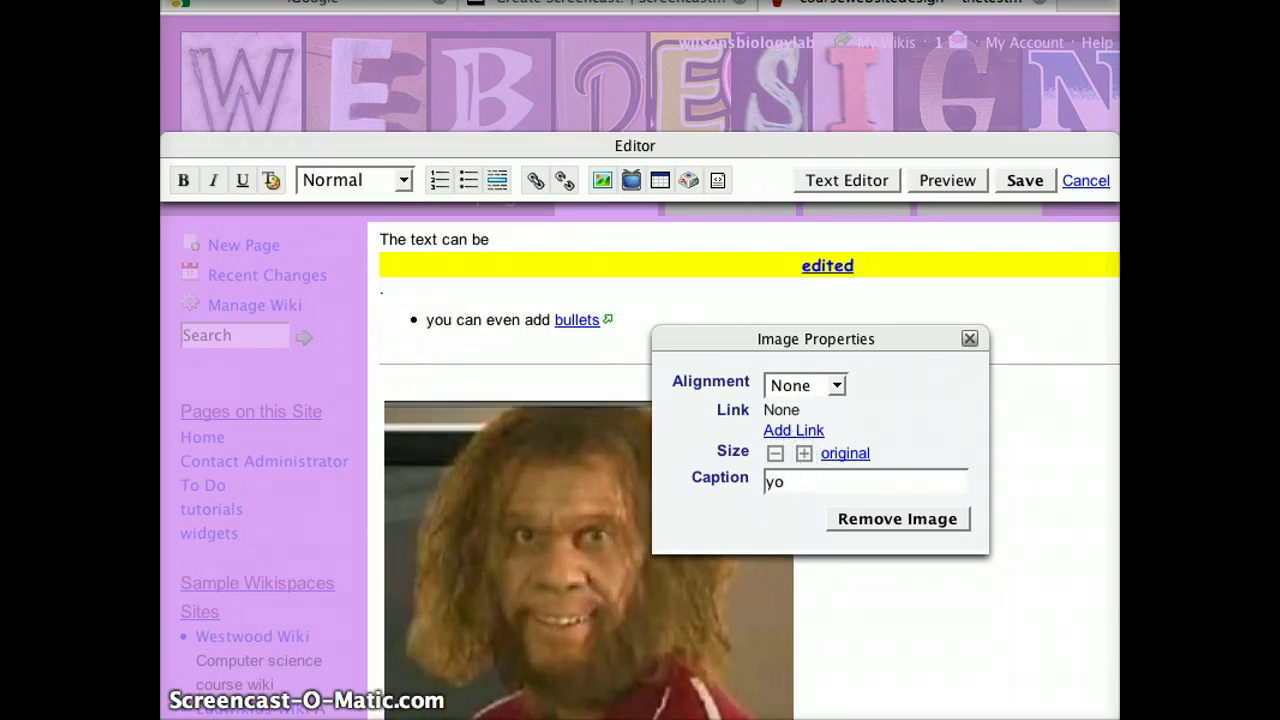
text(you can even add captions!)
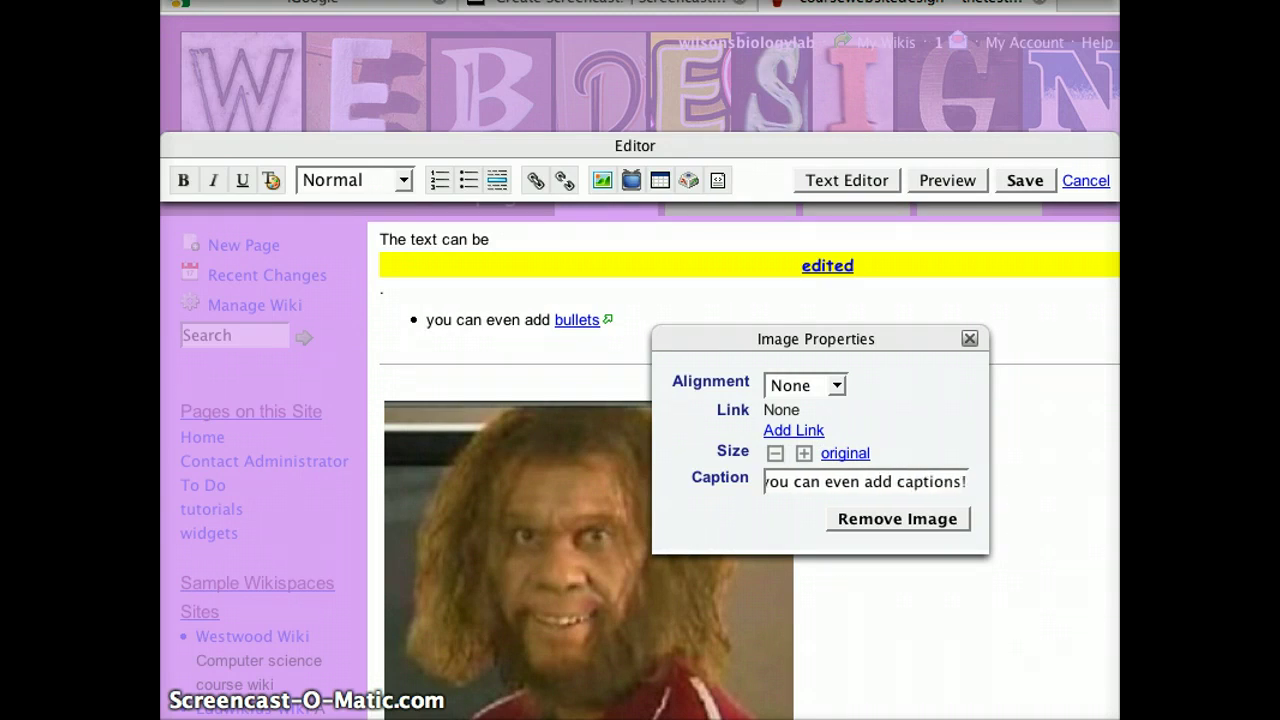
Step: Link the caveman image externally to youtube.com
click(797, 433)
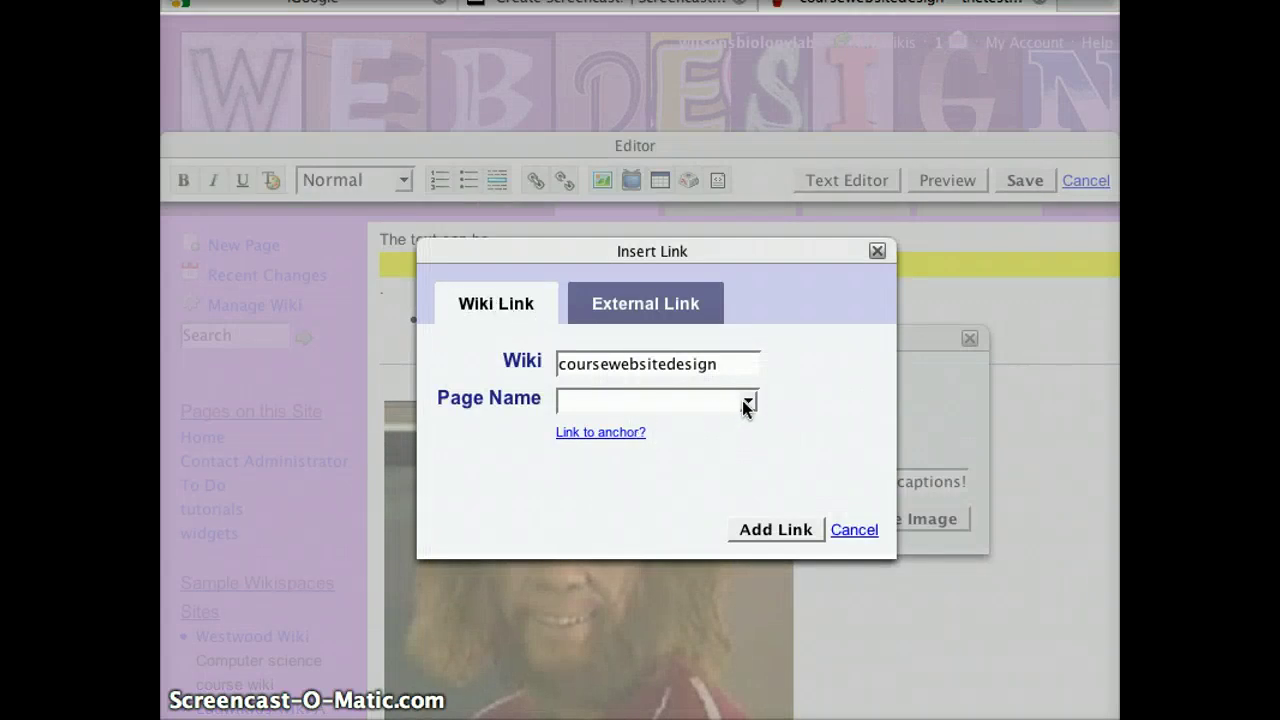
click(657, 306)
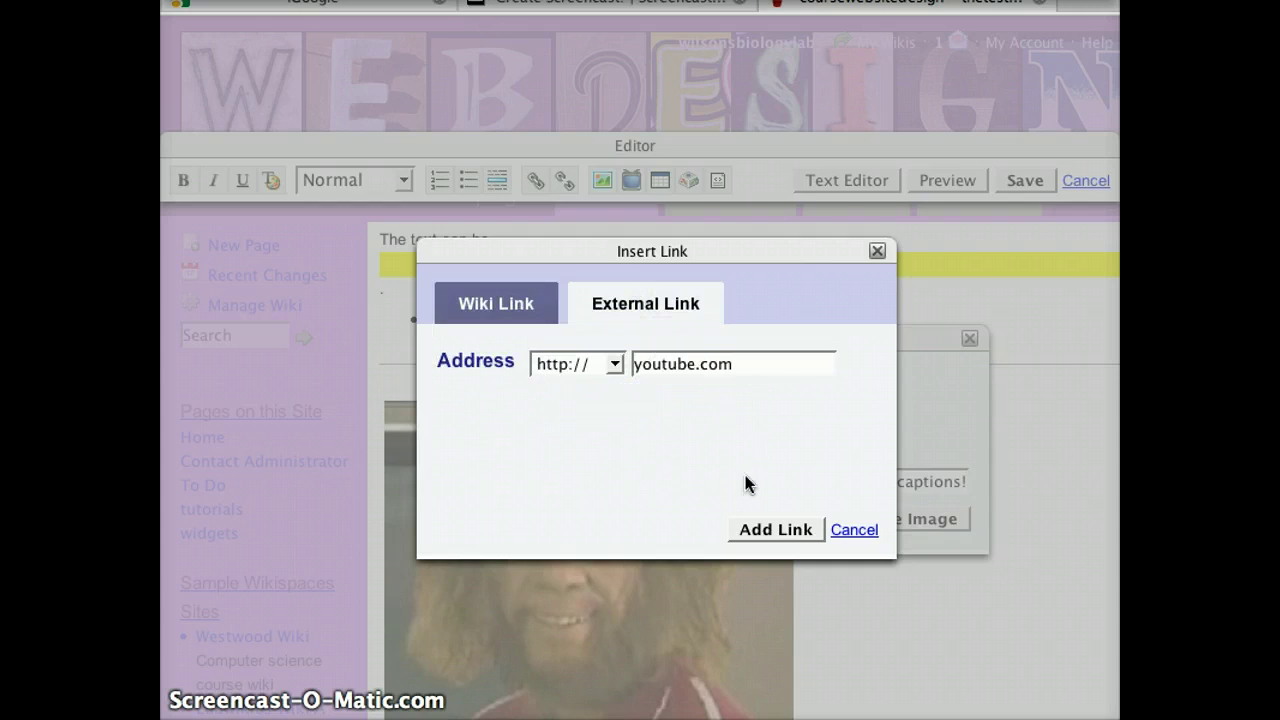
click(766, 533)
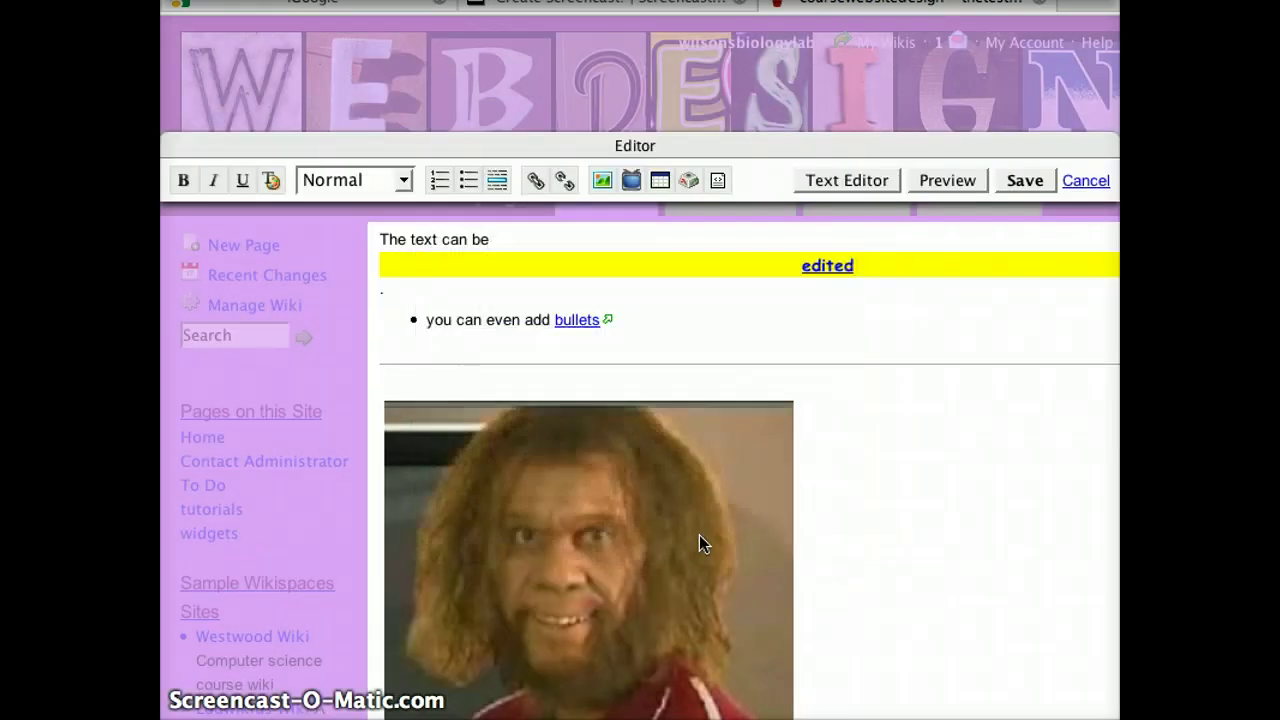
Step: Save thetestpage and scroll through the updated page to check the bullet link and captioned image
click(1042, 182)
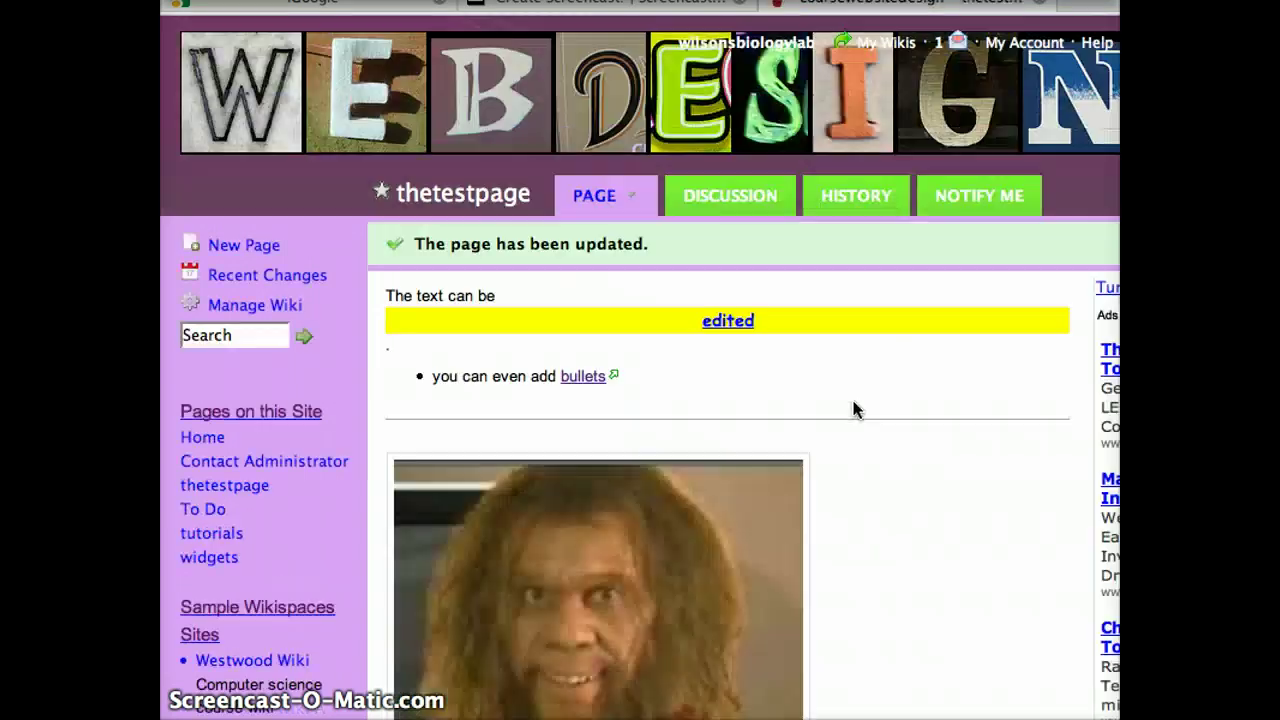
scroll(510, 485, down, 5)
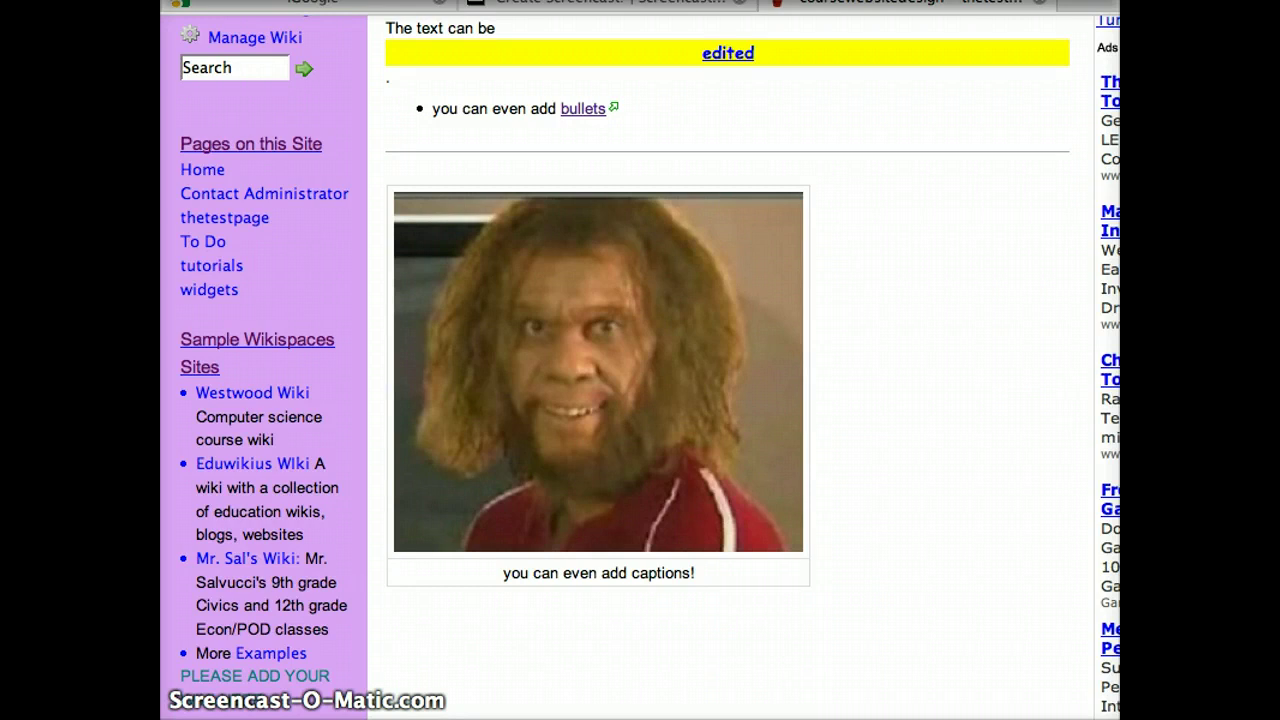
scroll(1116, 388, right, 5)
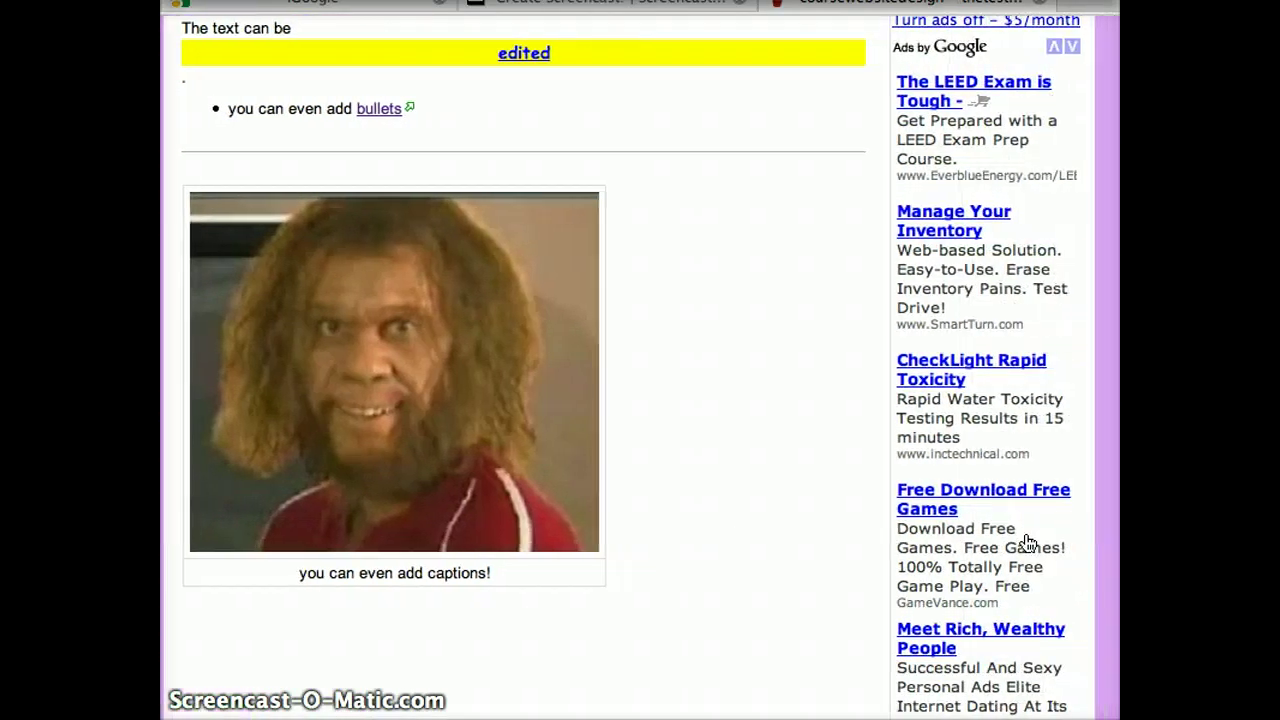
scroll(640, 366, up, 5)
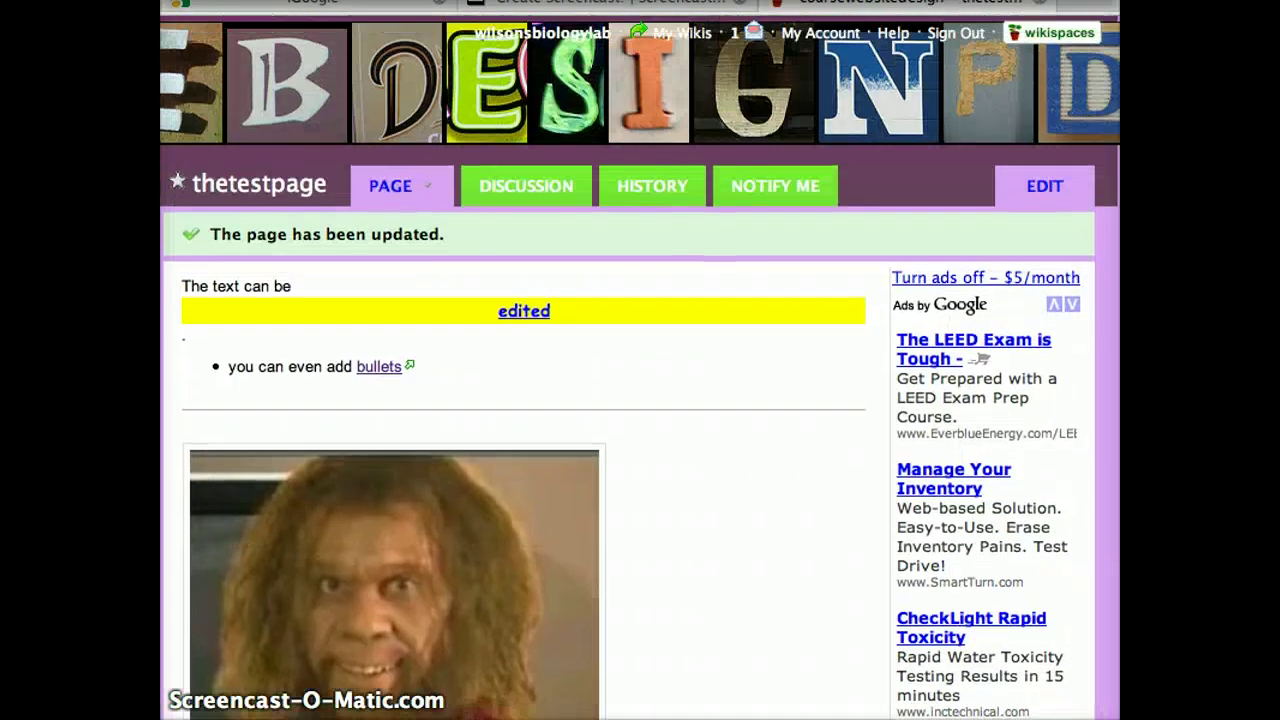
Step: Reopen thetestpage for editing and add an empty line right after the caveman photo
click(1045, 188)
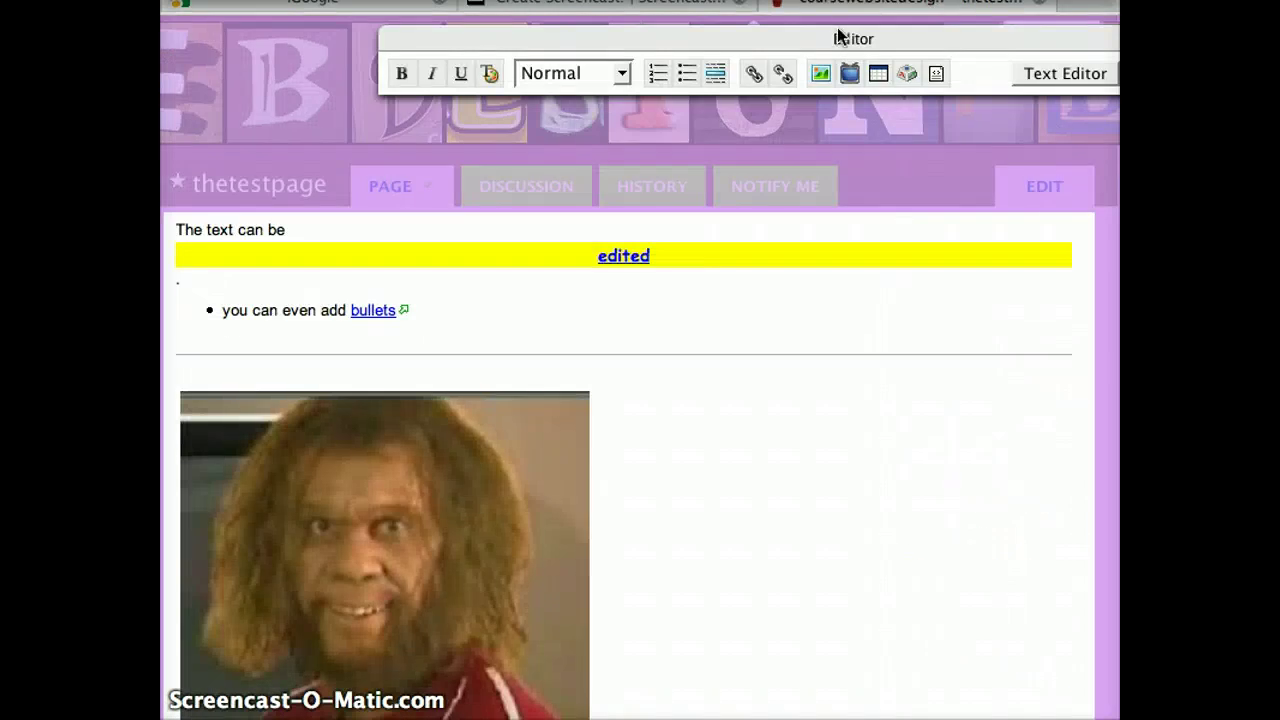
drag(833, 38, 621, 124)
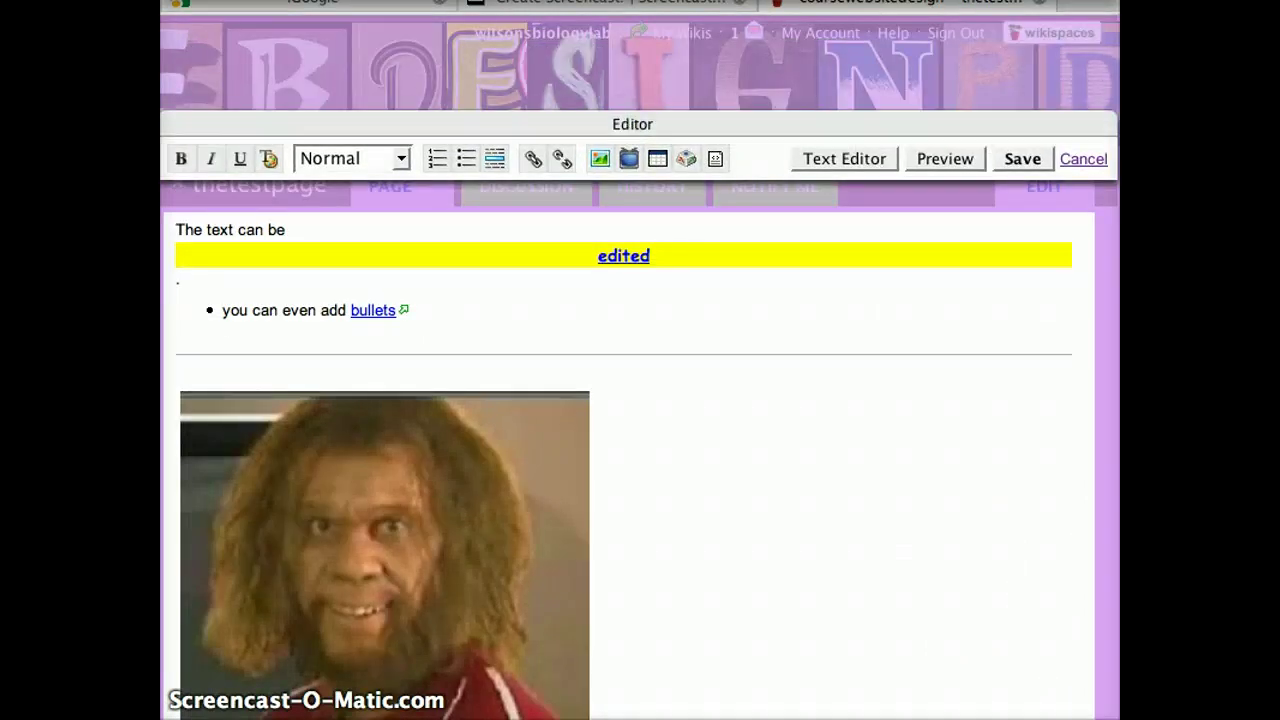
scroll(700, 580, down, 3)
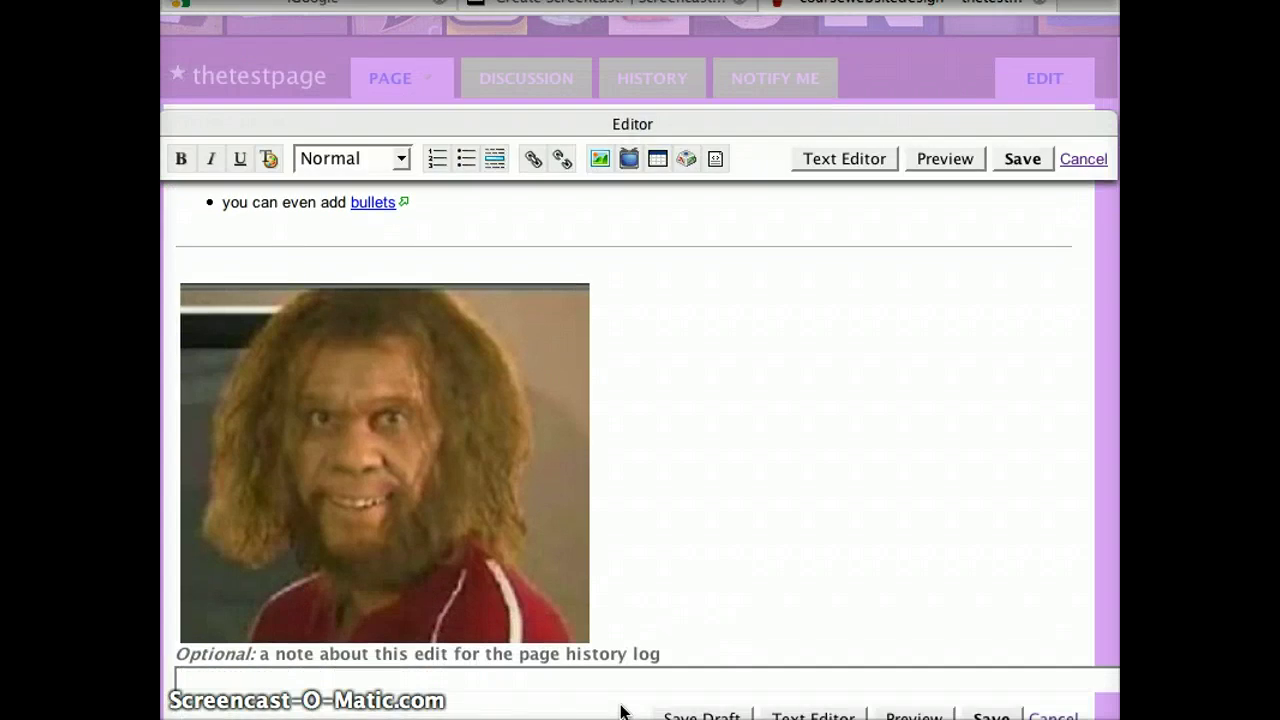
scroll(640, 450, left, 2)
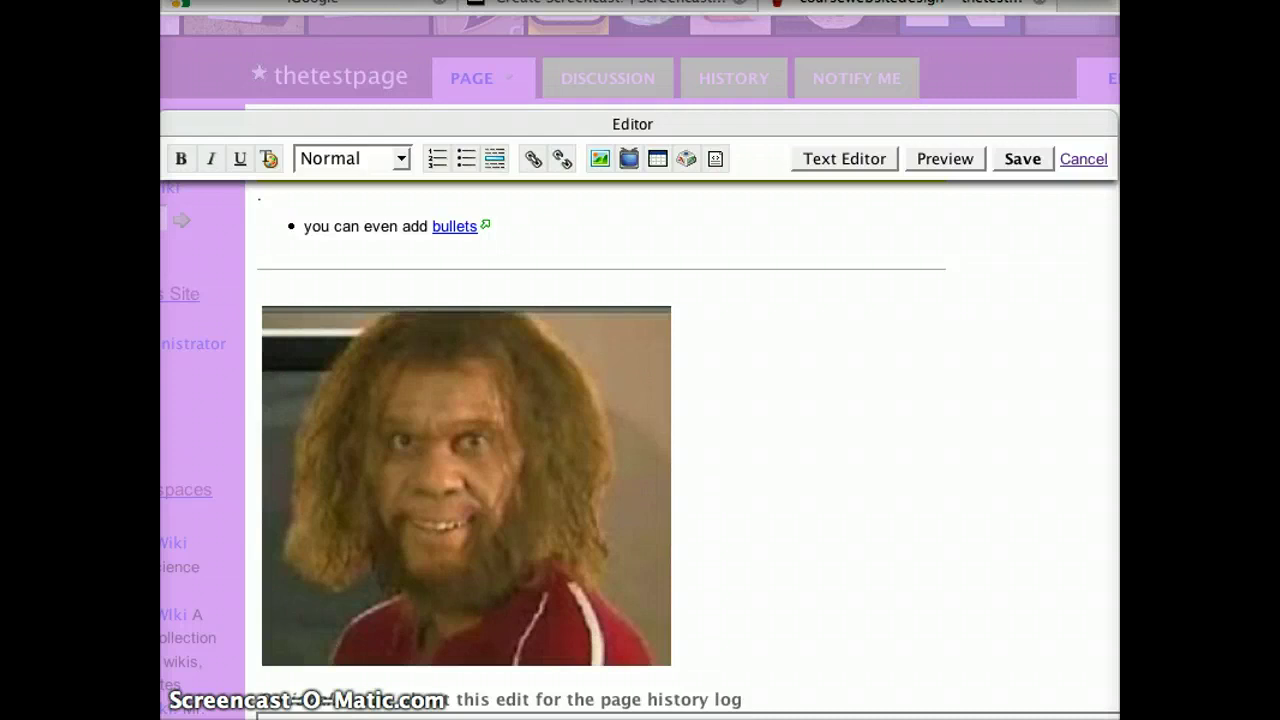
scroll(690, 366, down, 4)
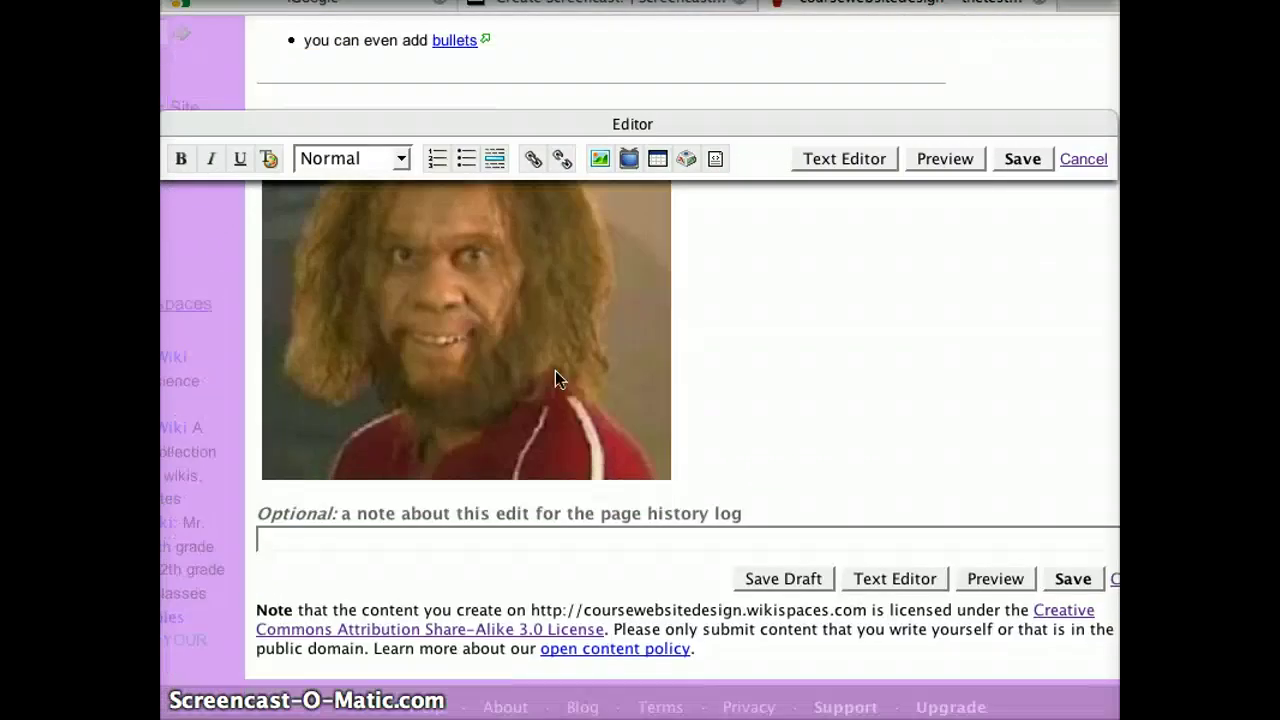
click(733, 390)
key(Return)
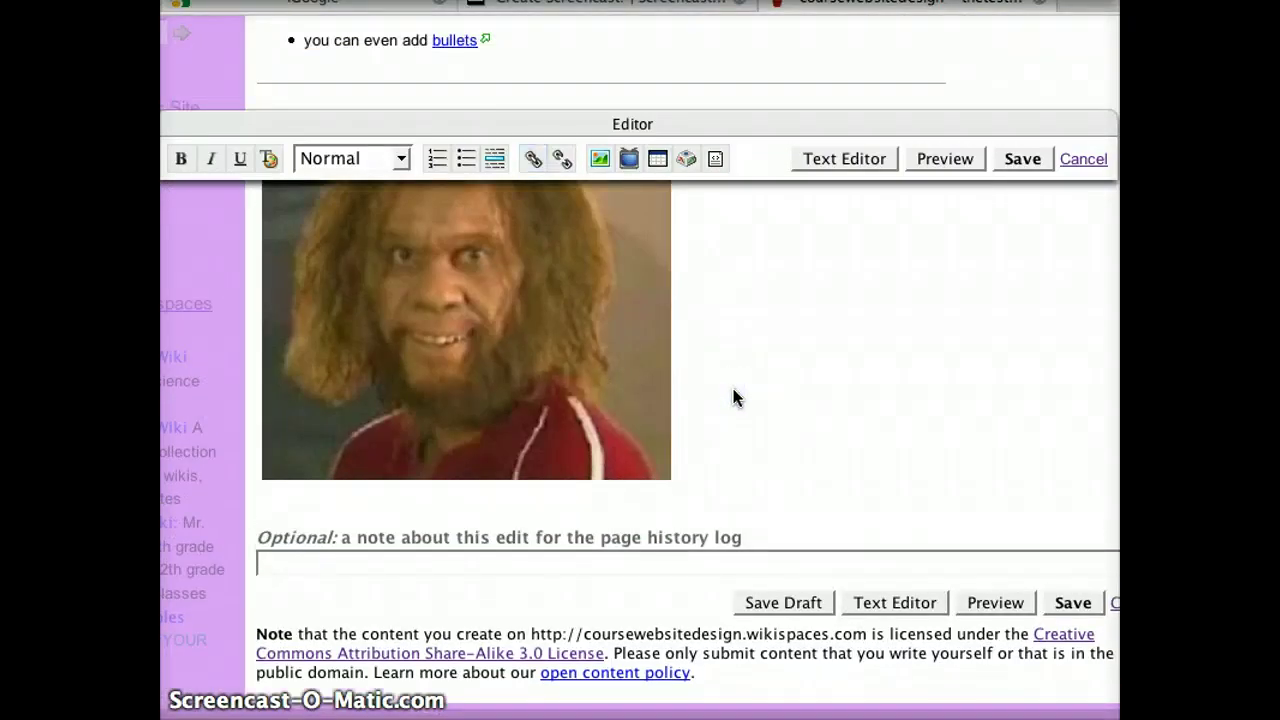
Step: Insert a 4-column, 5-row table below the photo
click(657, 160)
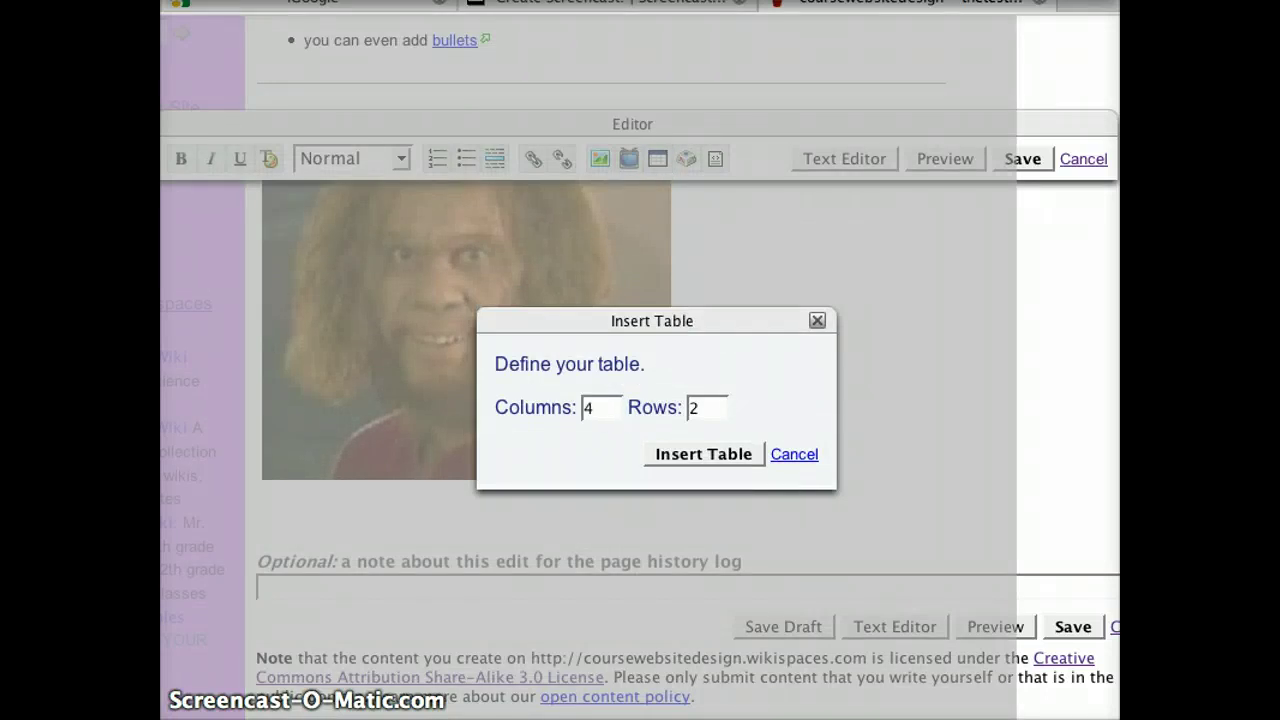
key(BackSpace)
click(702, 455)
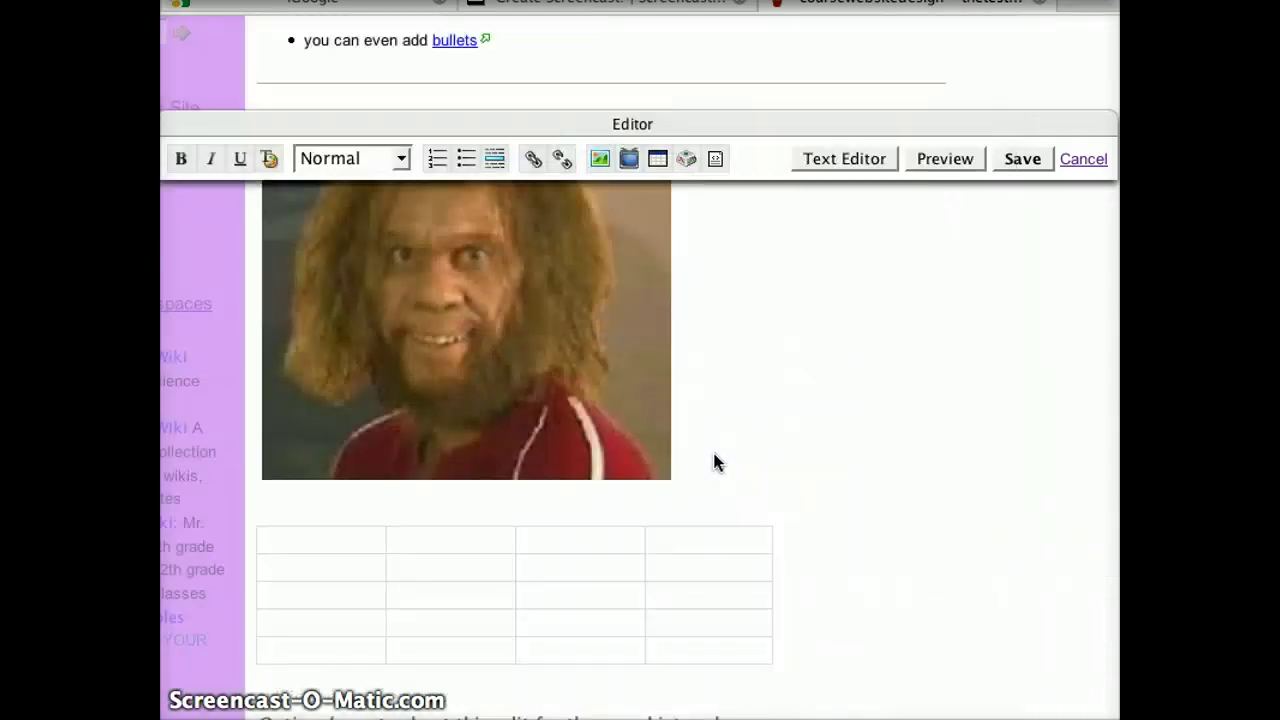
scroll(1077, 420, down, 2)
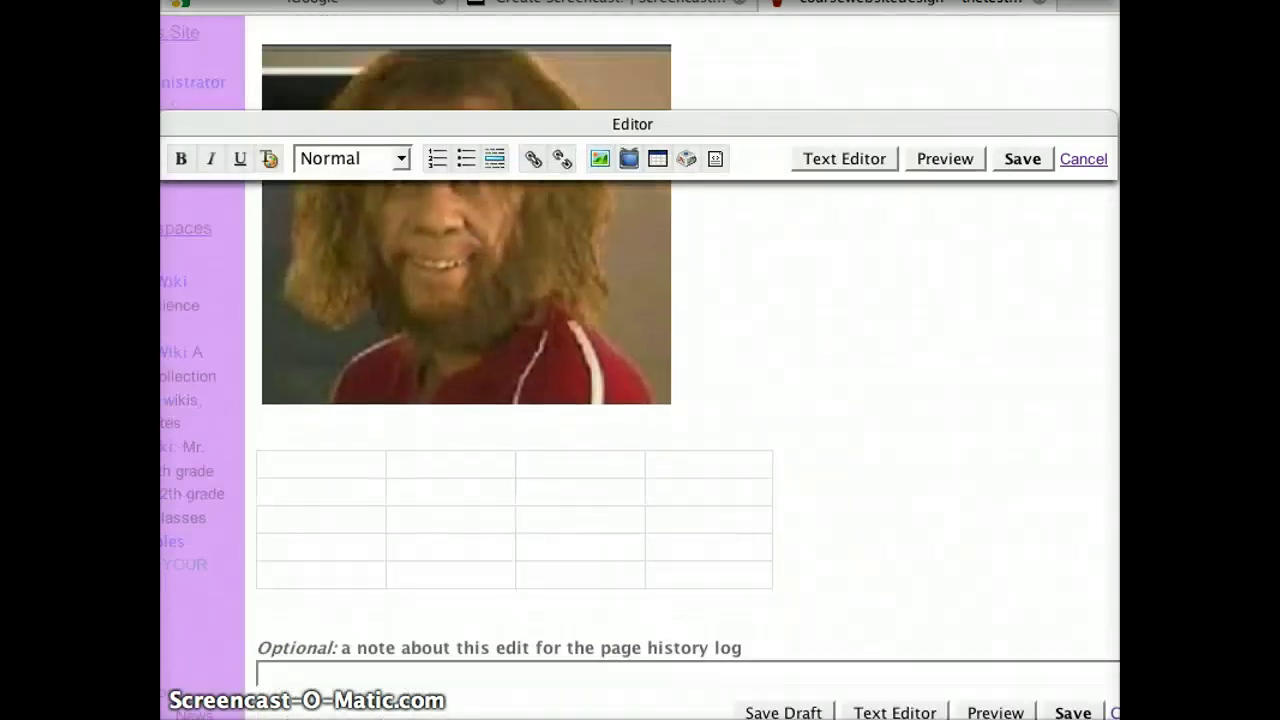
Step: Type 'start typing' and 'here' into the first cells and drag the photo into the table
click(302, 470)
text(start typing)
click(281, 489)
text(here)
click(477, 279)
drag(480, 277, 343, 524)
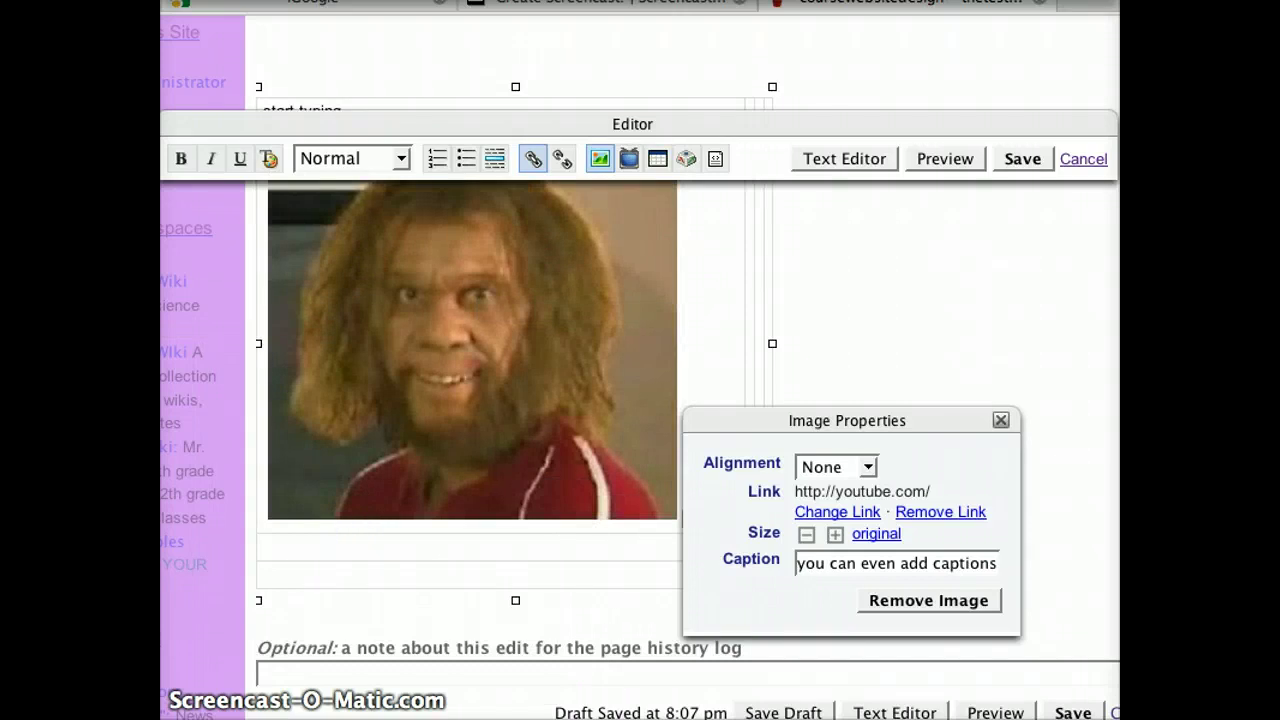
Step: Close Image Properties and insert an empty table row below the 'start typing' row
scroll(640, 450, up, 5)
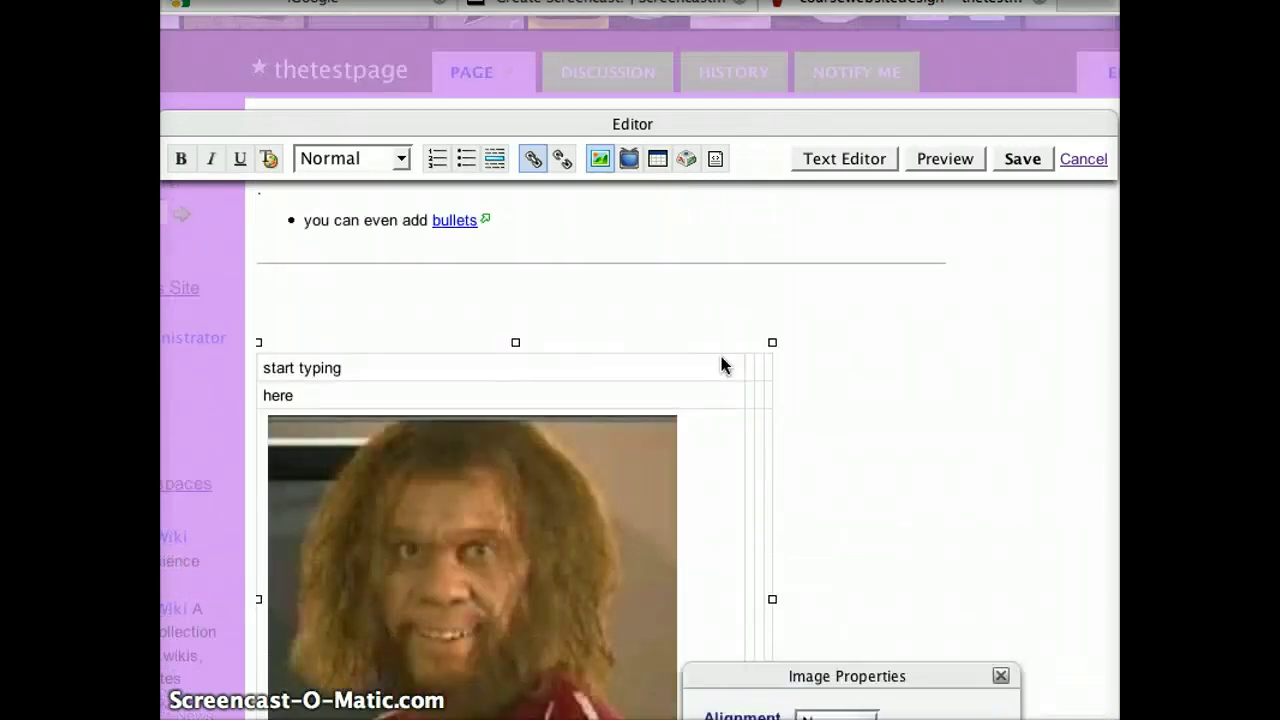
click(756, 370)
scroll(699, 284, down, 1)
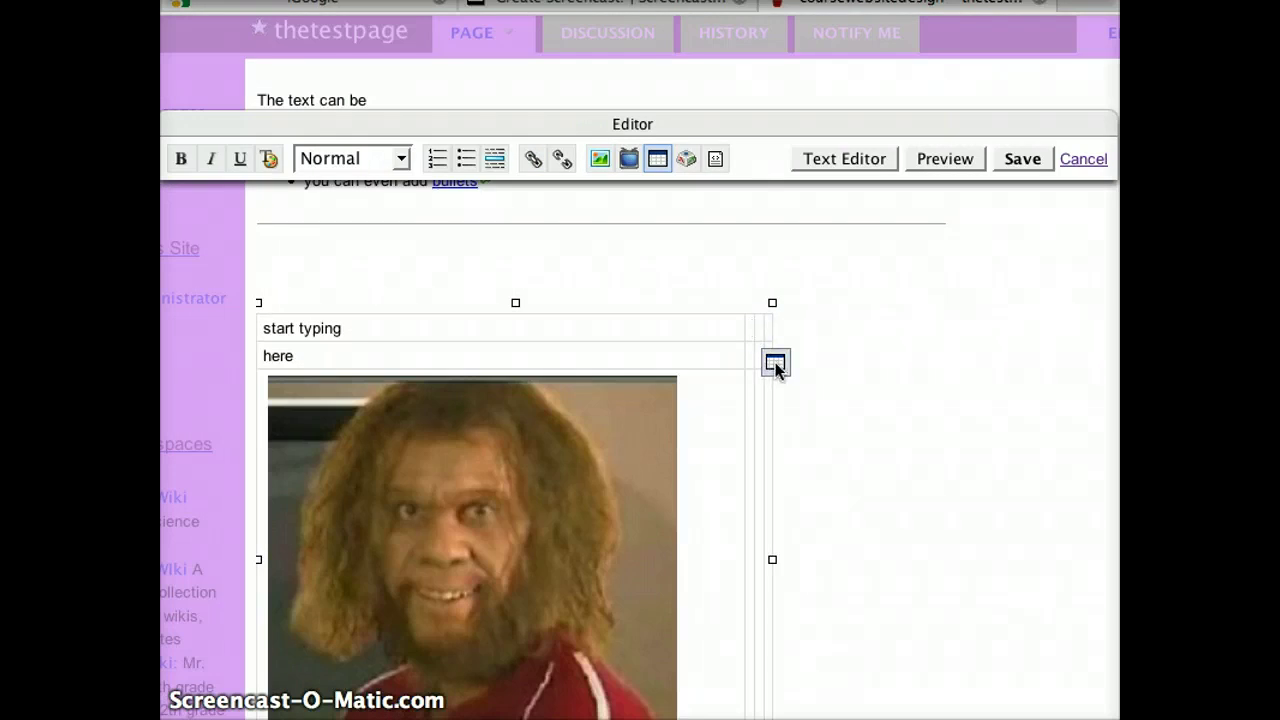
click(776, 366)
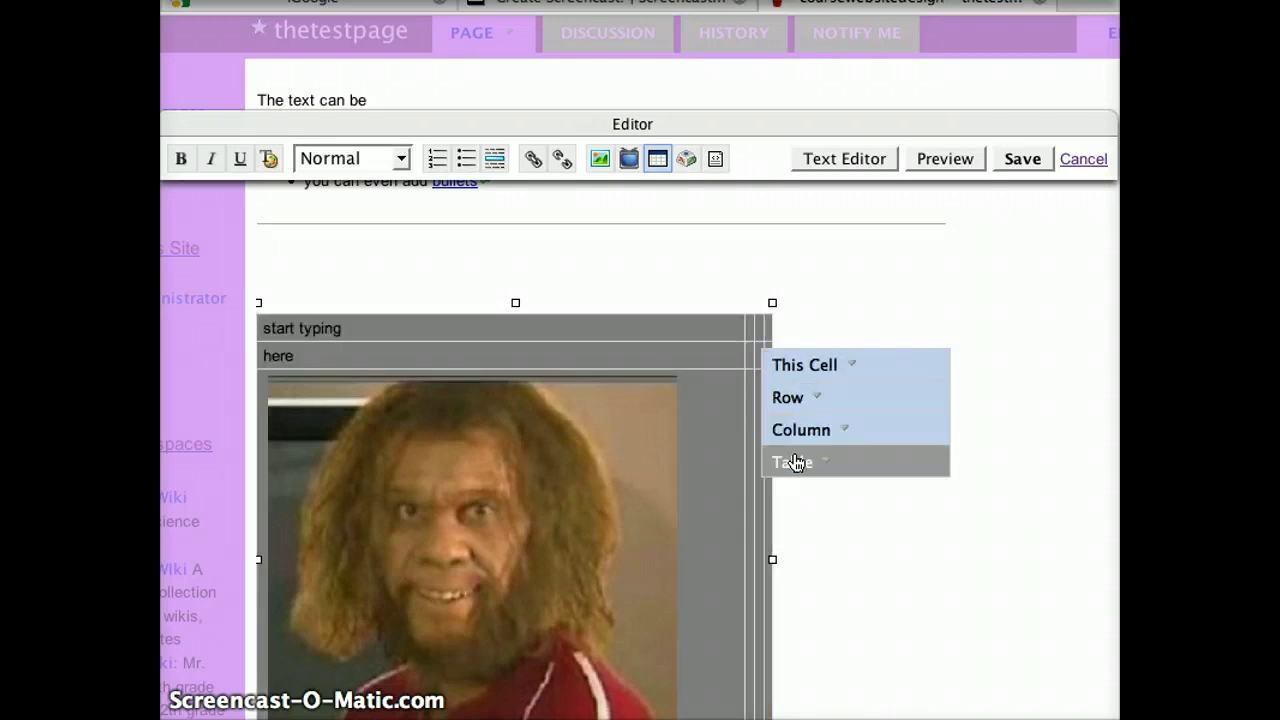
click(810, 402)
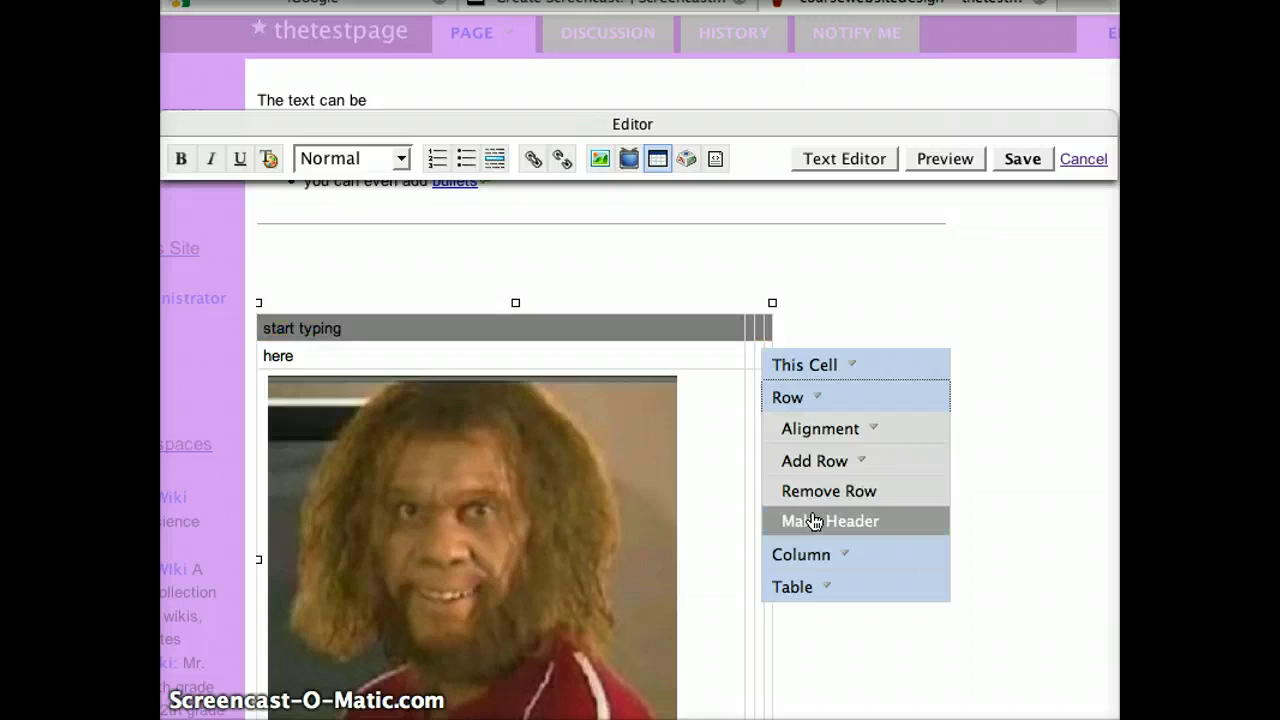
click(860, 466)
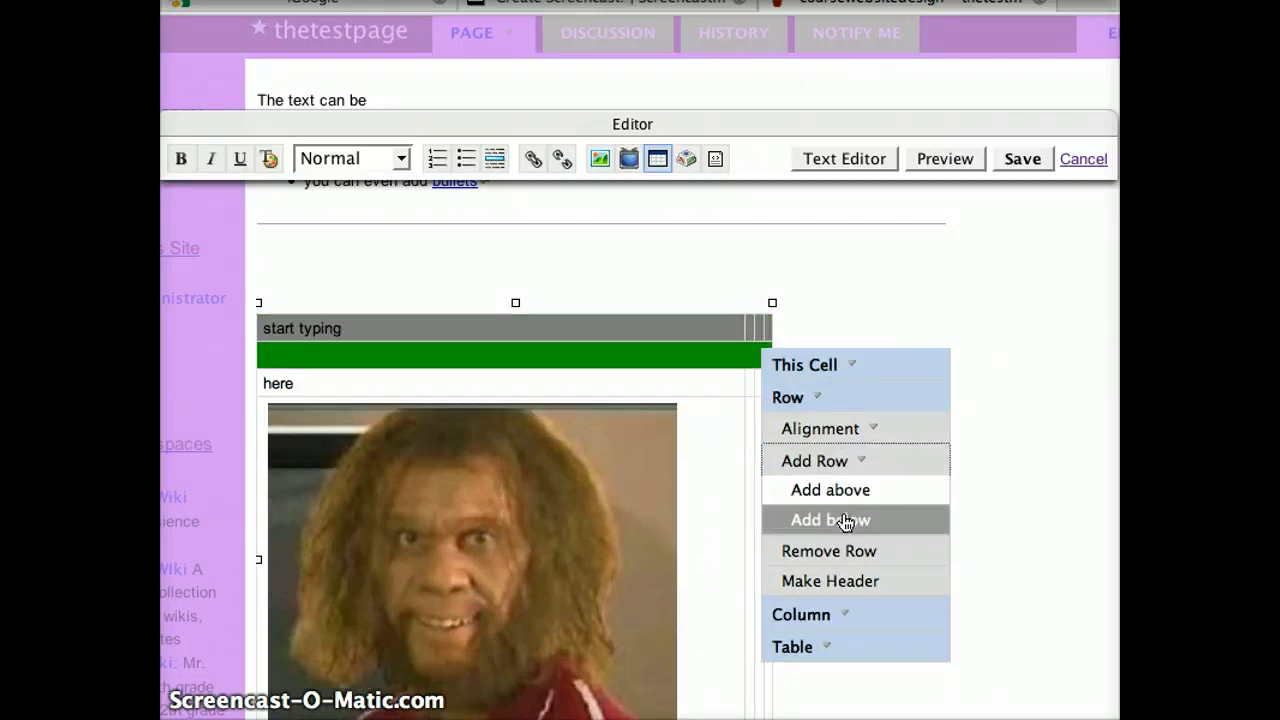
click(845, 523)
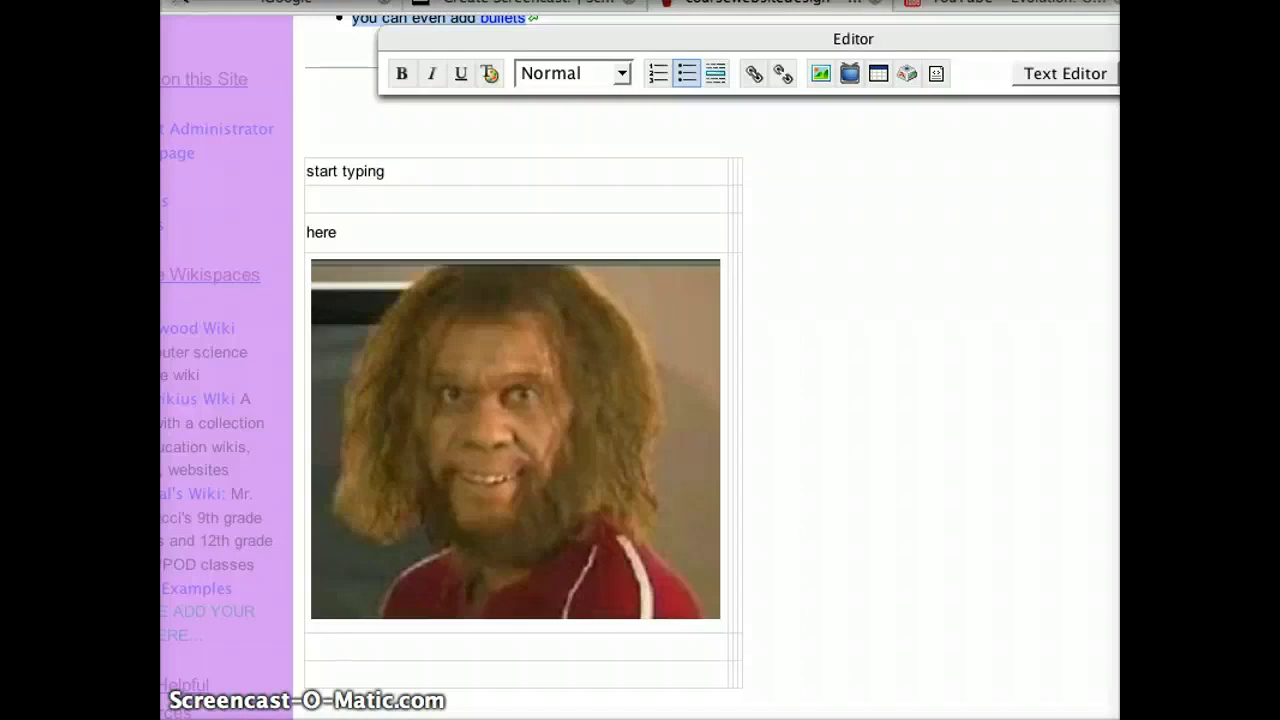
Step: Delete 'start typing' from the top cell and open the Other HTML embed widget form
drag(306, 171, 385, 171)
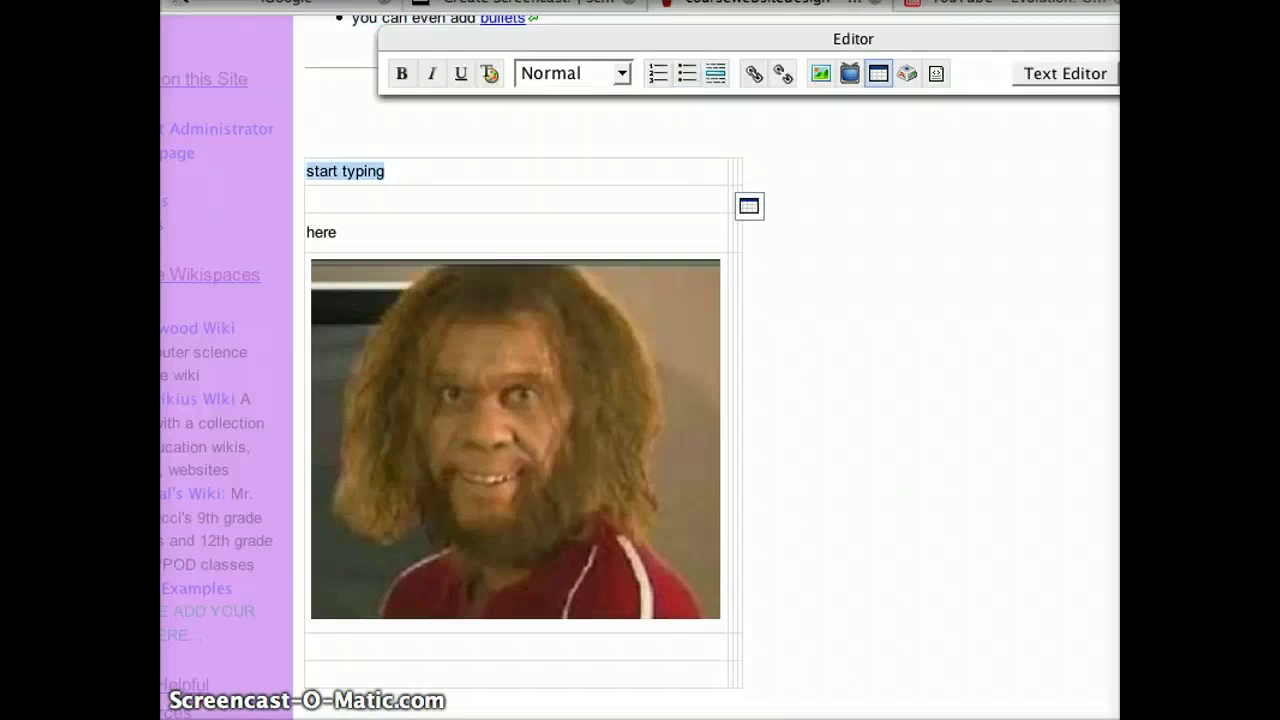
key(BackSpace)
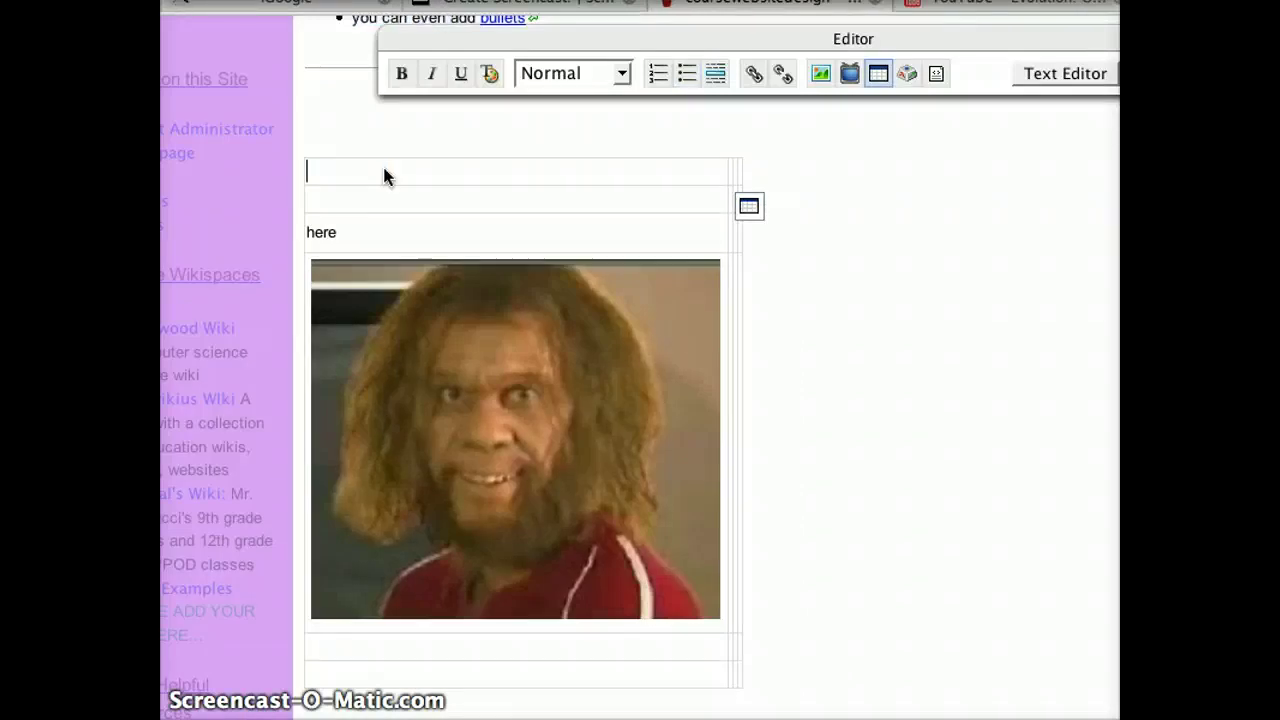
click(851, 71)
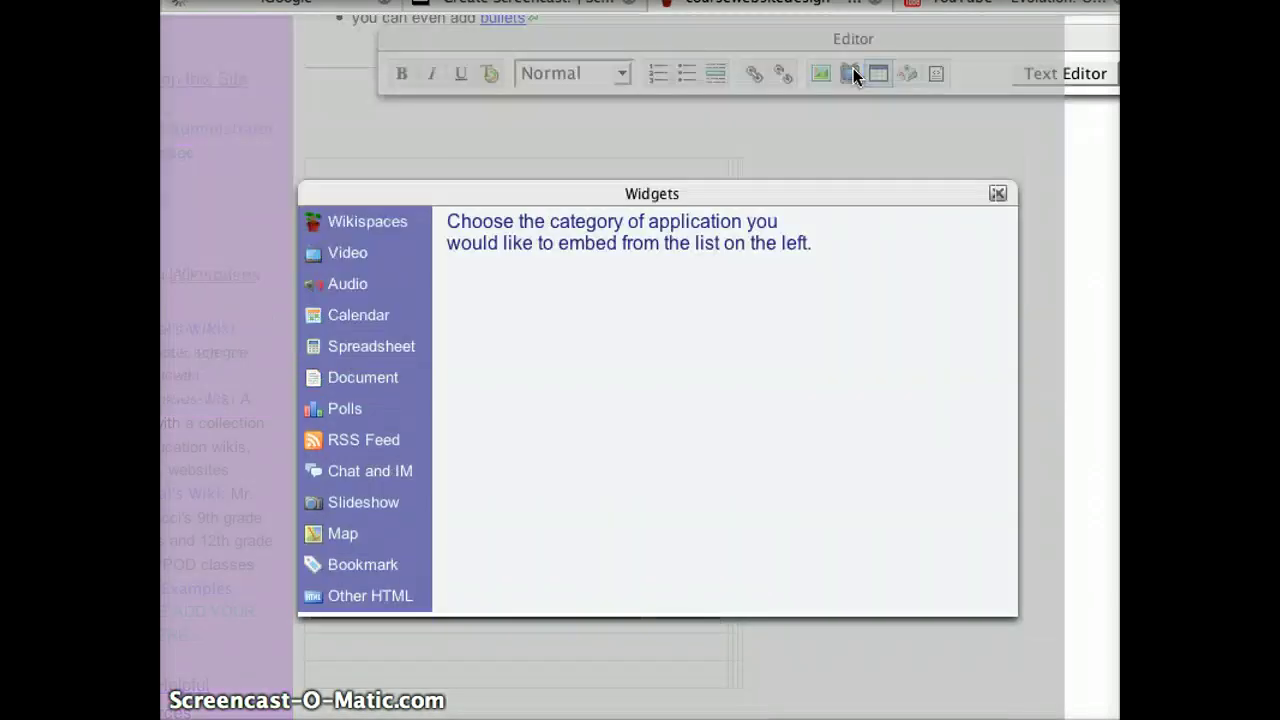
click(378, 566)
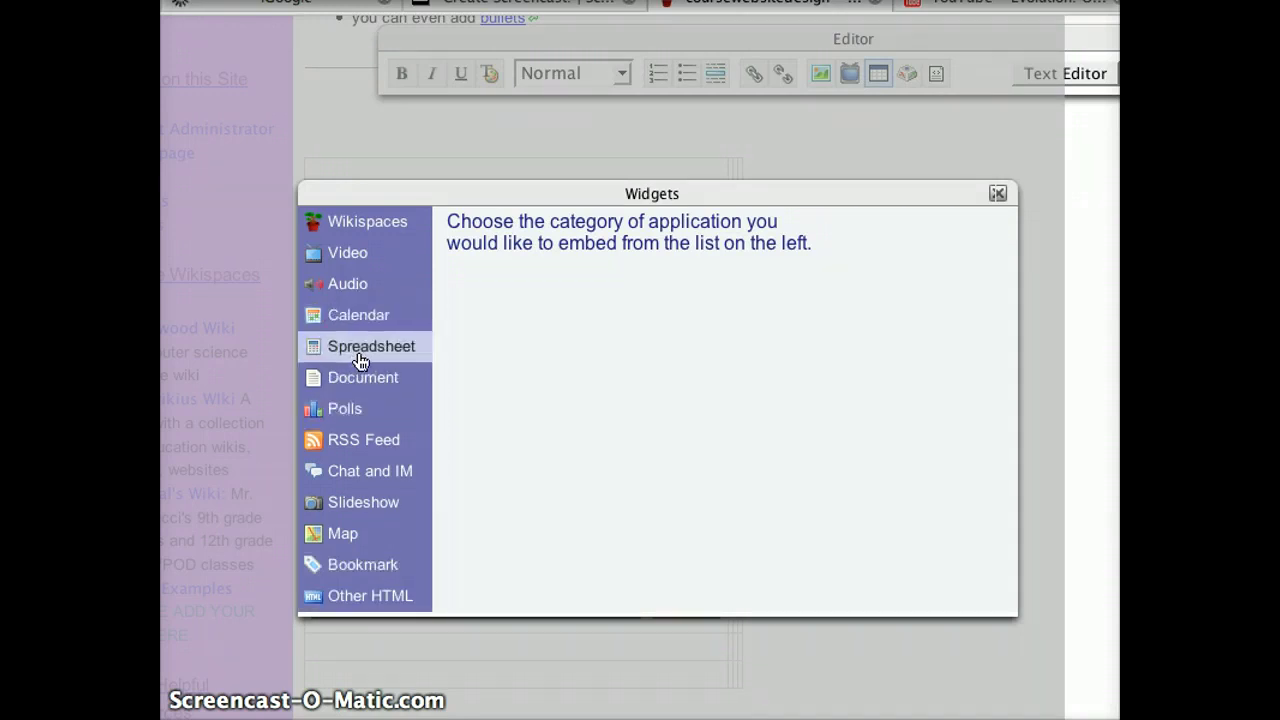
click(367, 596)
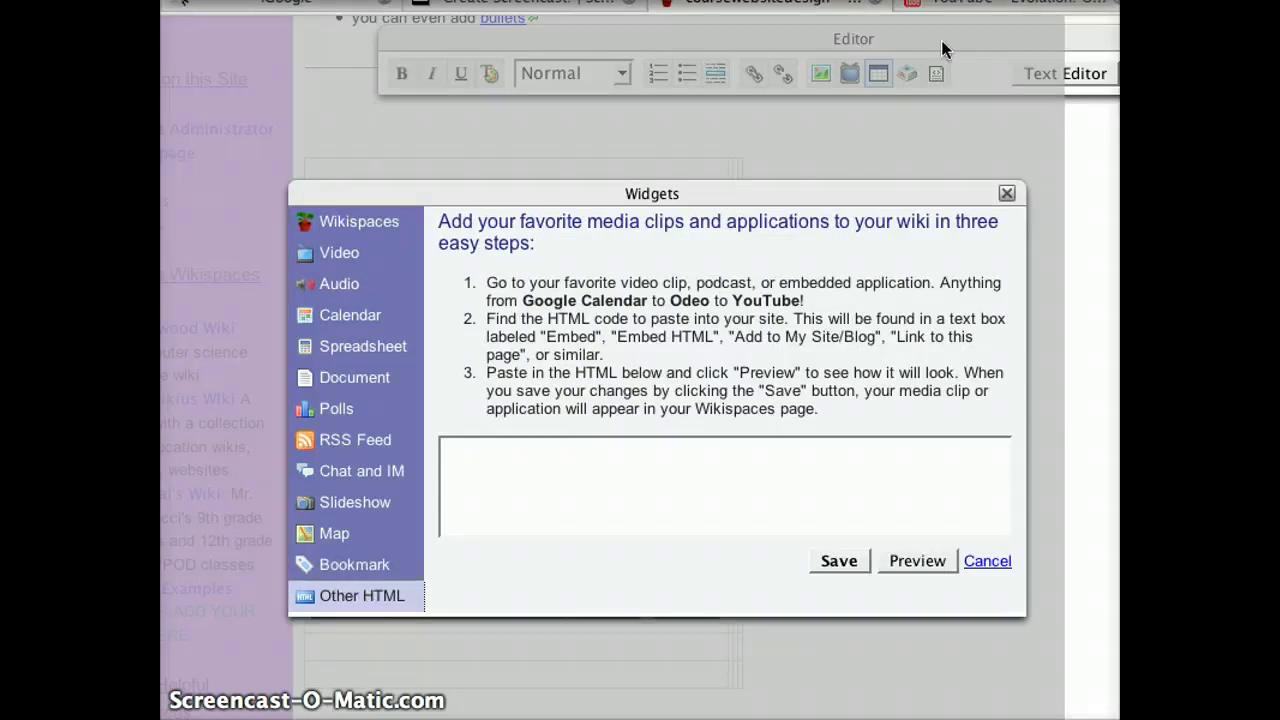
Step: Copy the Origin of Life video's embed code from YouTube's share panel
click(950, 8)
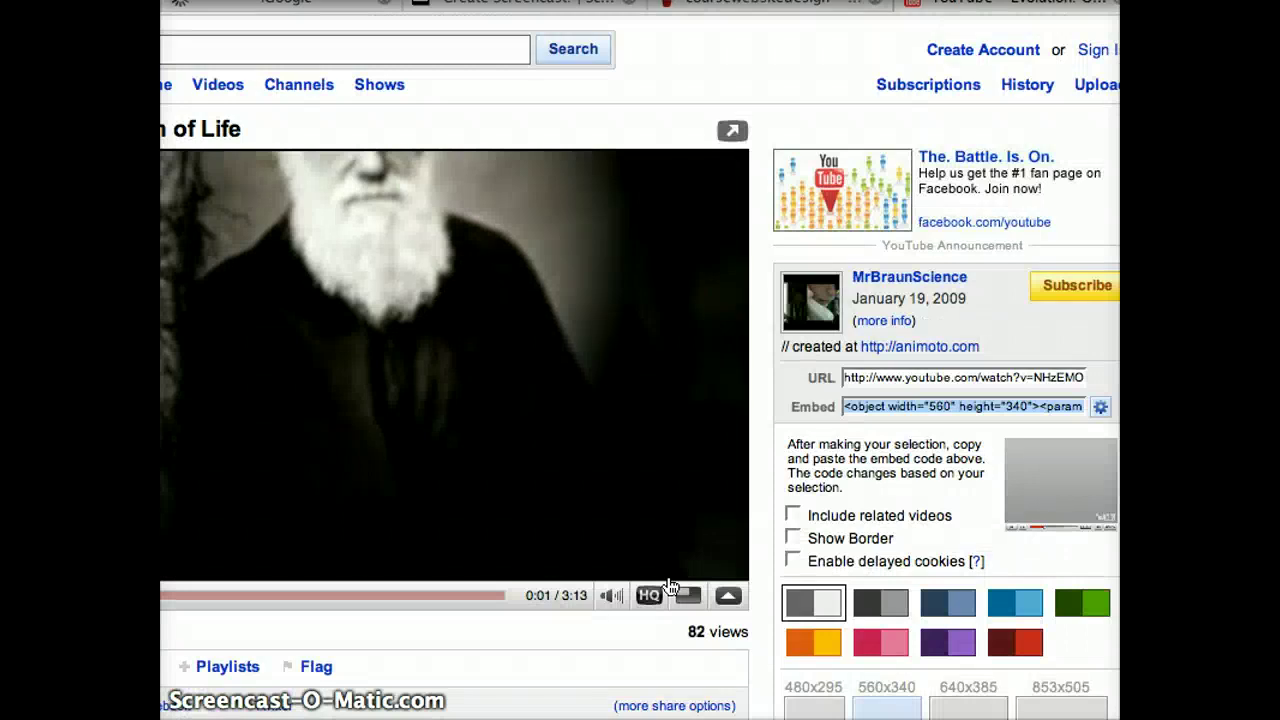
scroll(640, 400, left, 3)
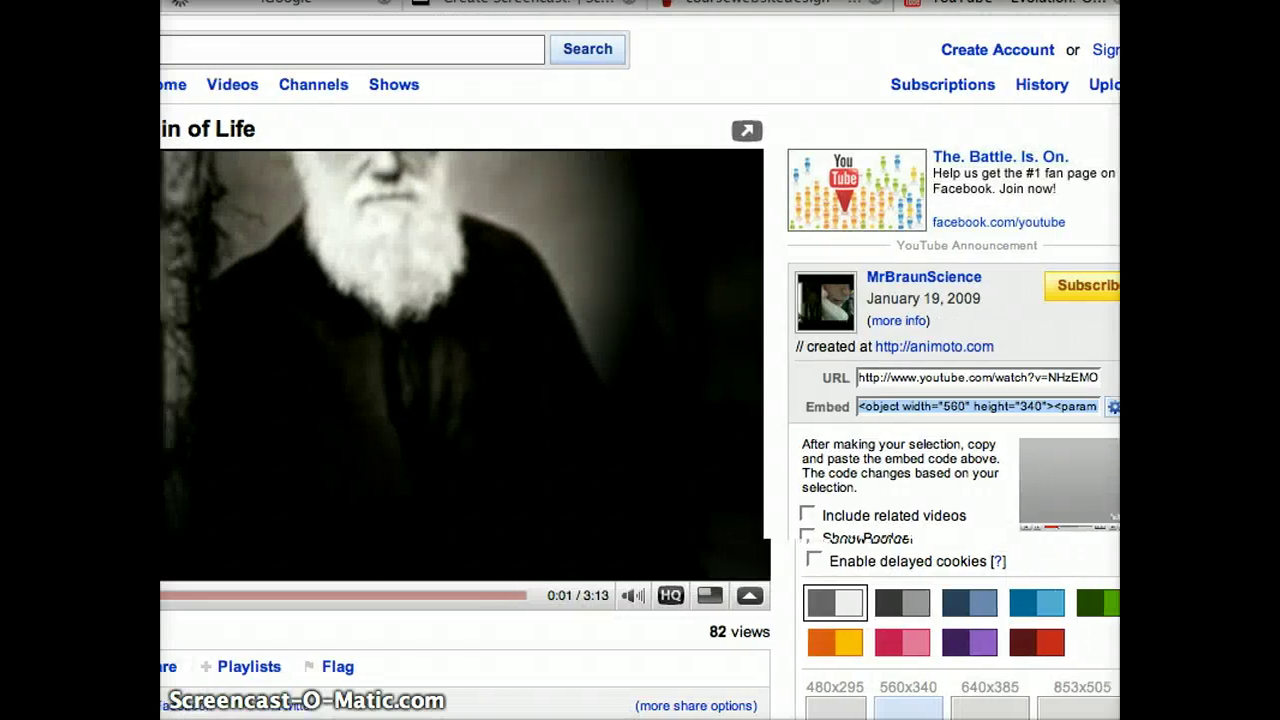
scroll(640, 400, right, 3)
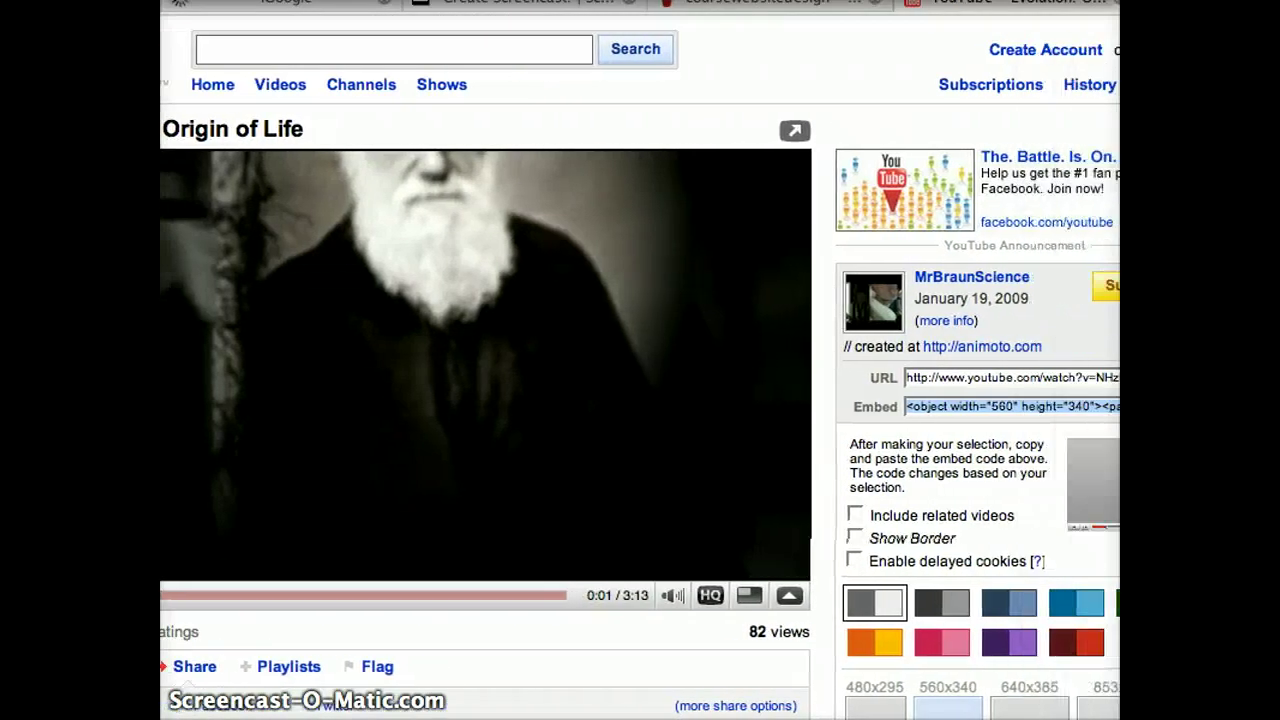
click(910, 405)
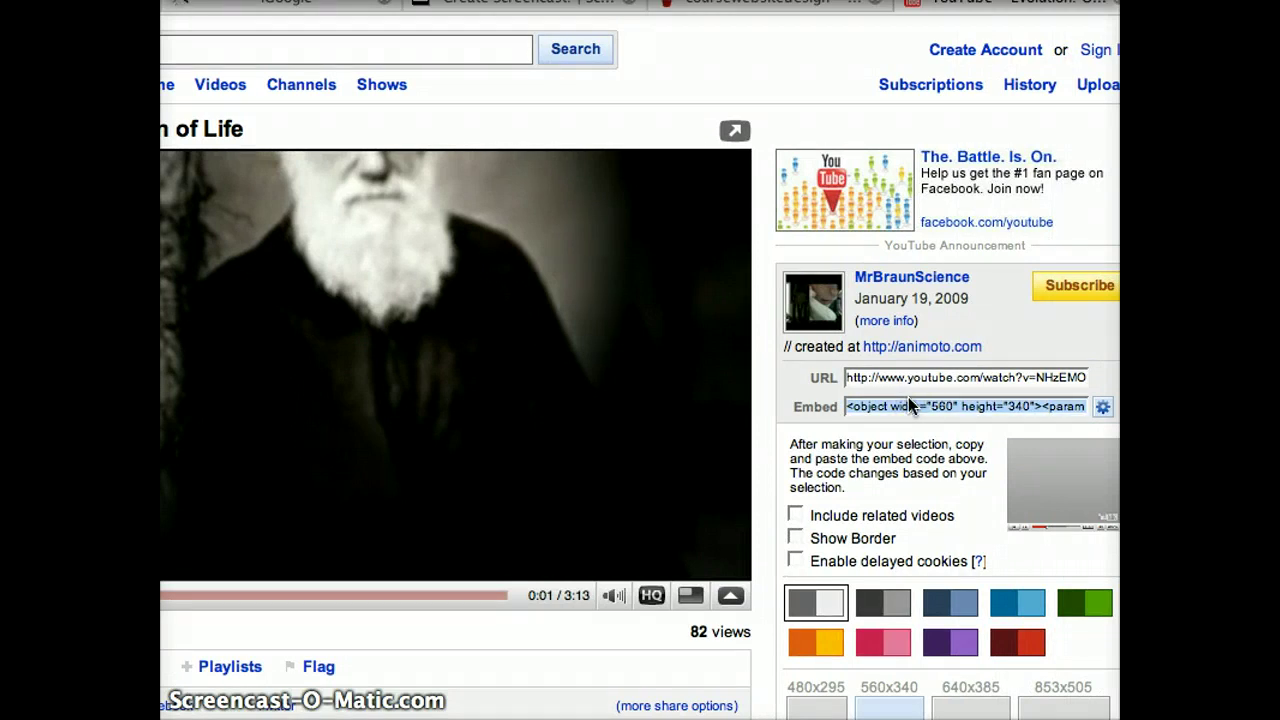
Step: Paste the YouTube embed code into the Other HTML box and insert it into the top table cell
key(ctrl+shift+Tab)
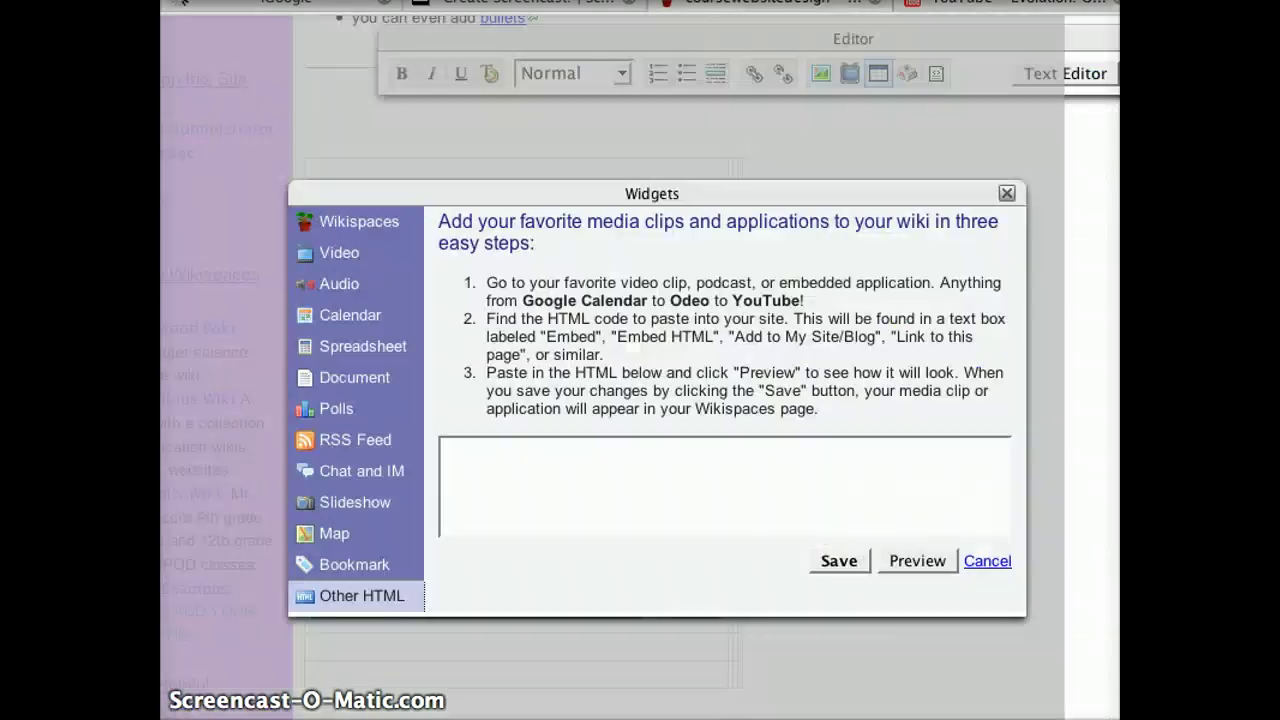
click(551, 455)
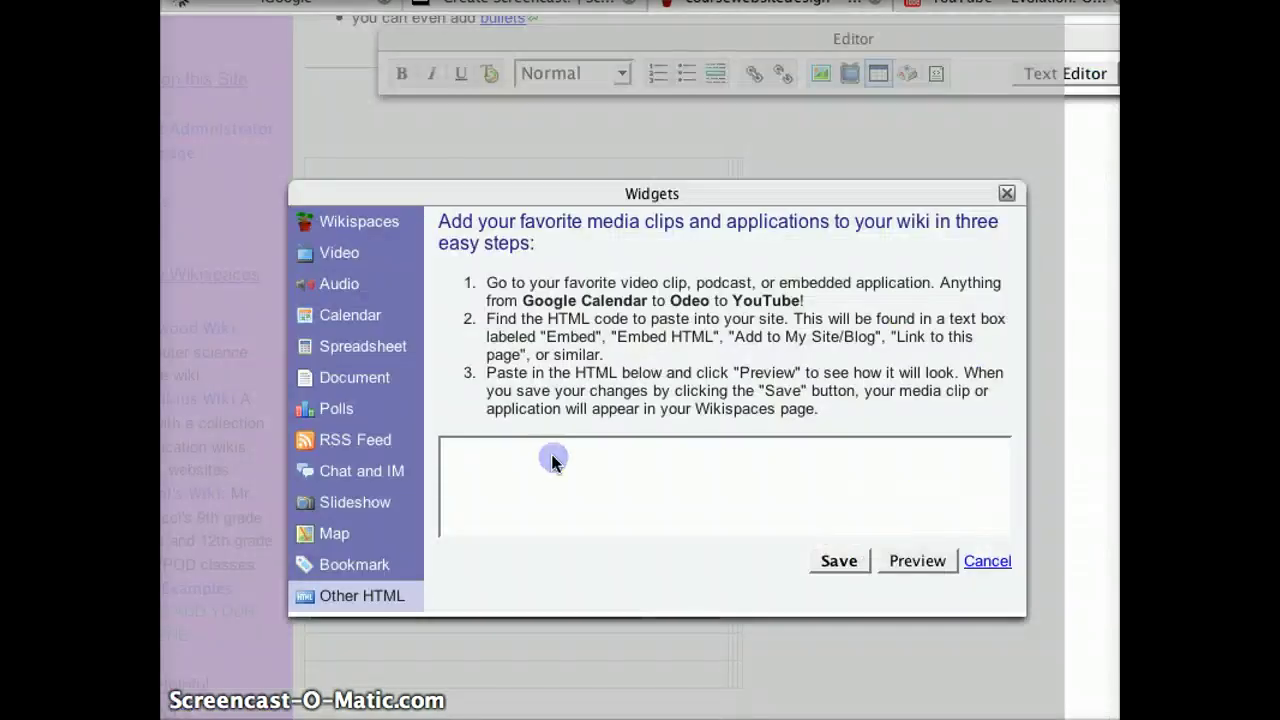
key(ctrl+v)
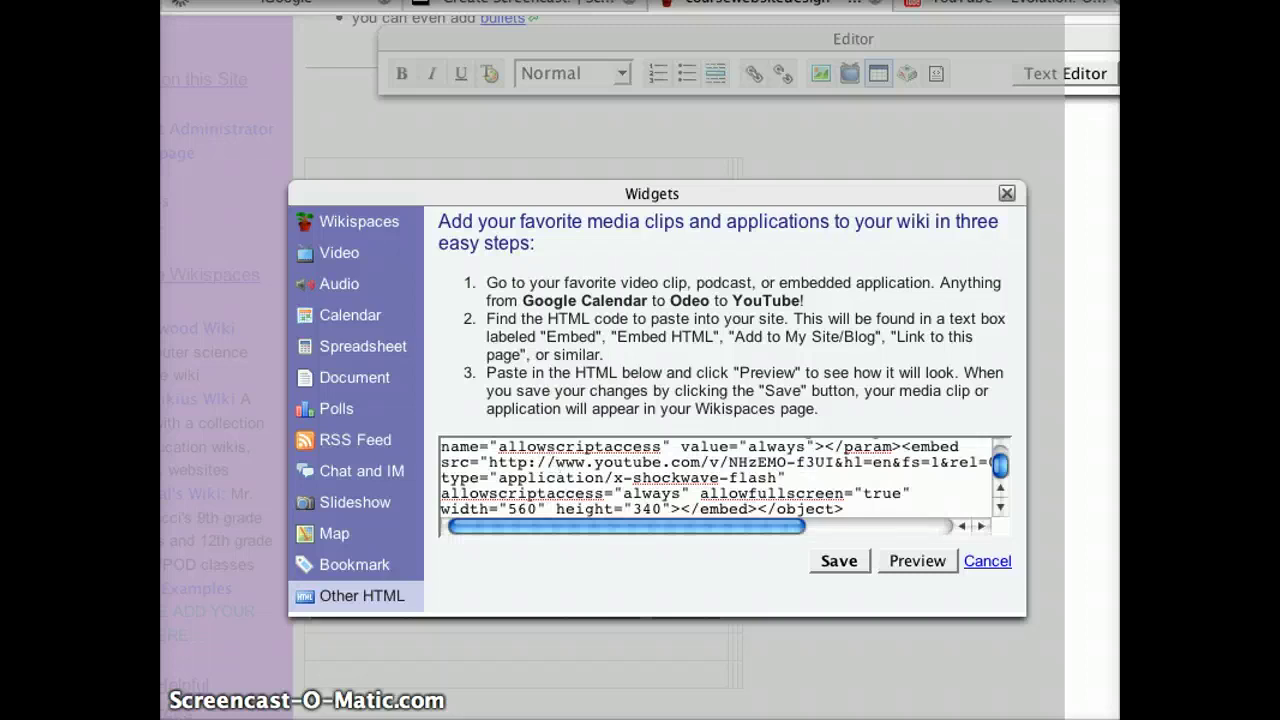
click(839, 561)
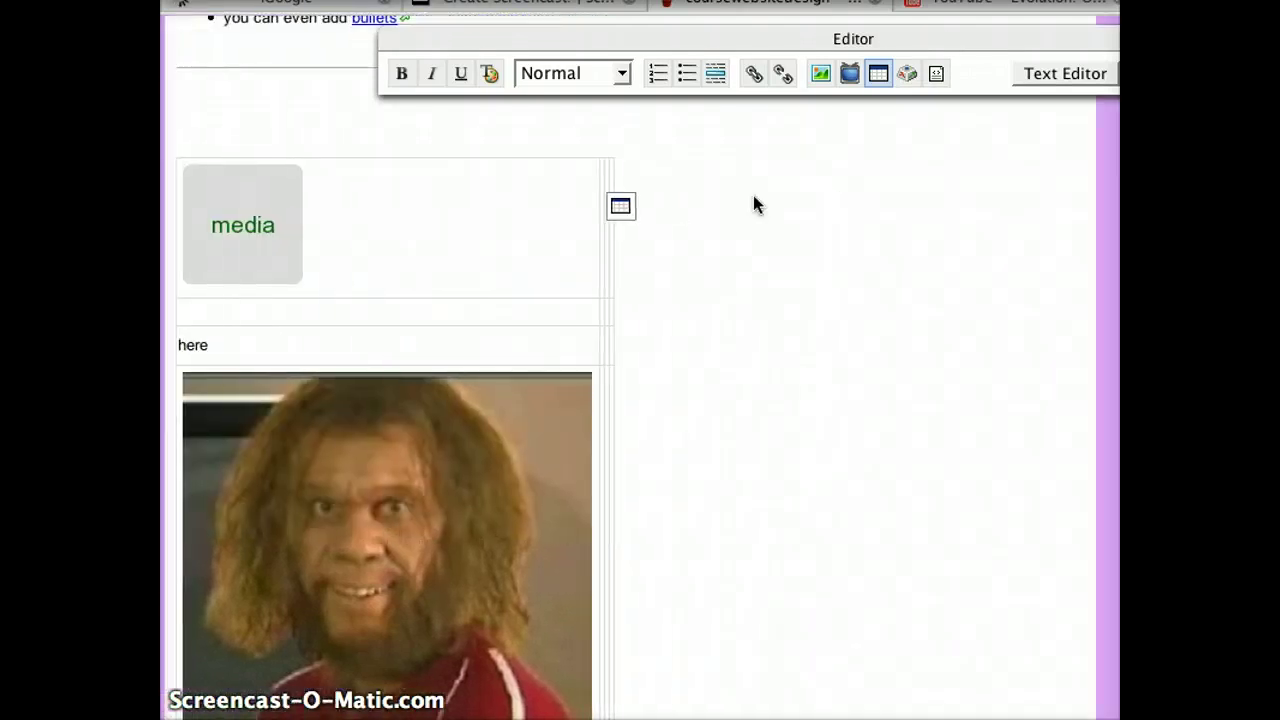
drag(711, 43, 466, 133)
Step: Save thetestpage and scroll down to view the embedded YouTube player in the table
click(993, 165)
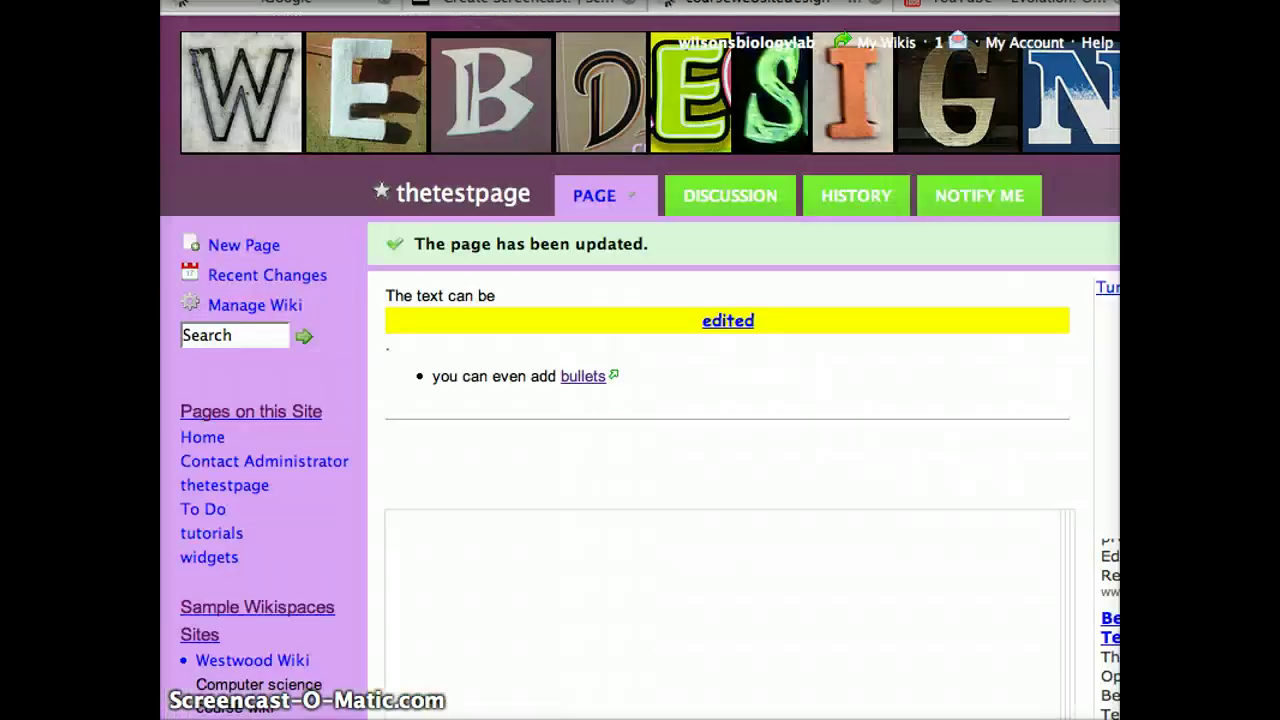
scroll(640, 400, down, 5)
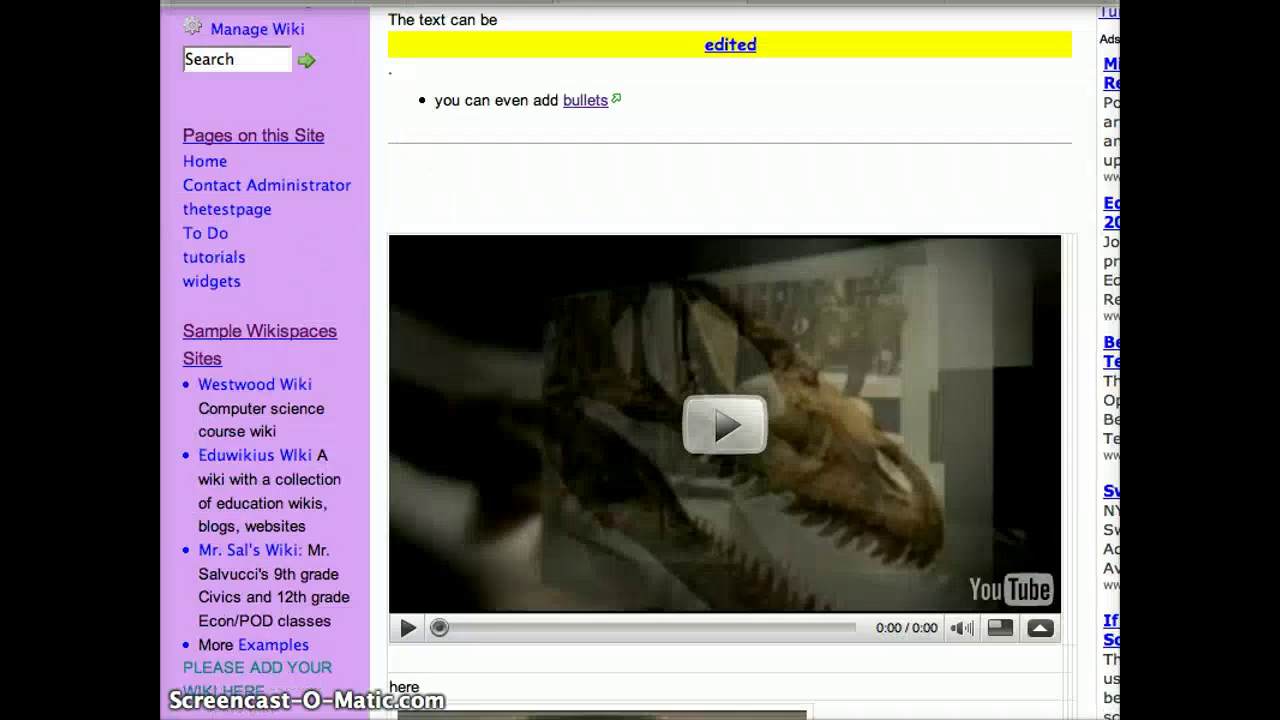